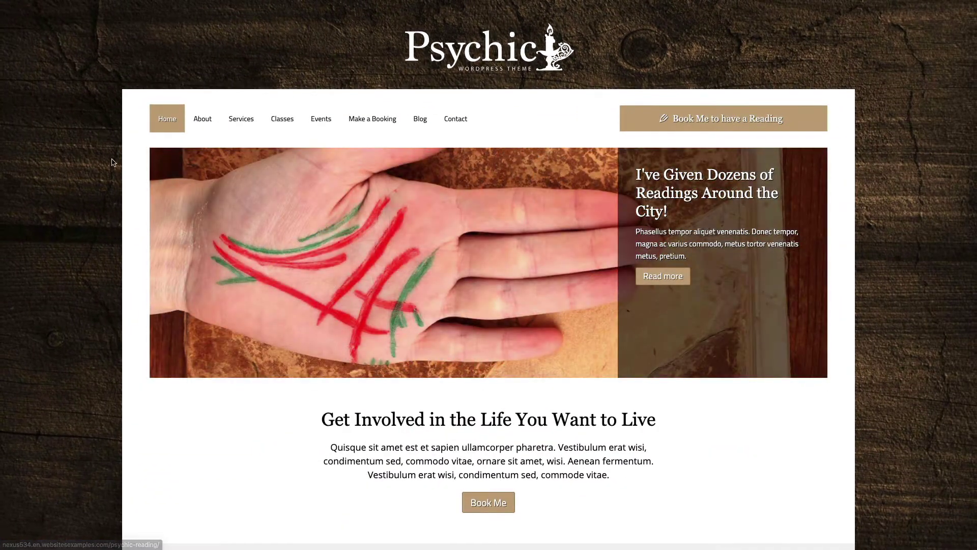
- Scroll down the Plugins page to confirm it lists no installed plugins
mouse_move(205, 120)
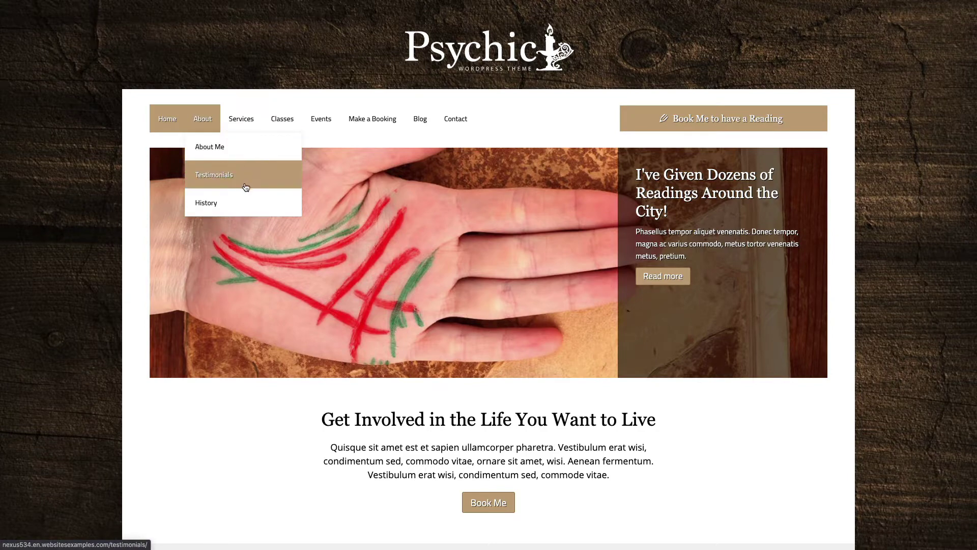
mouse_move(243, 119)
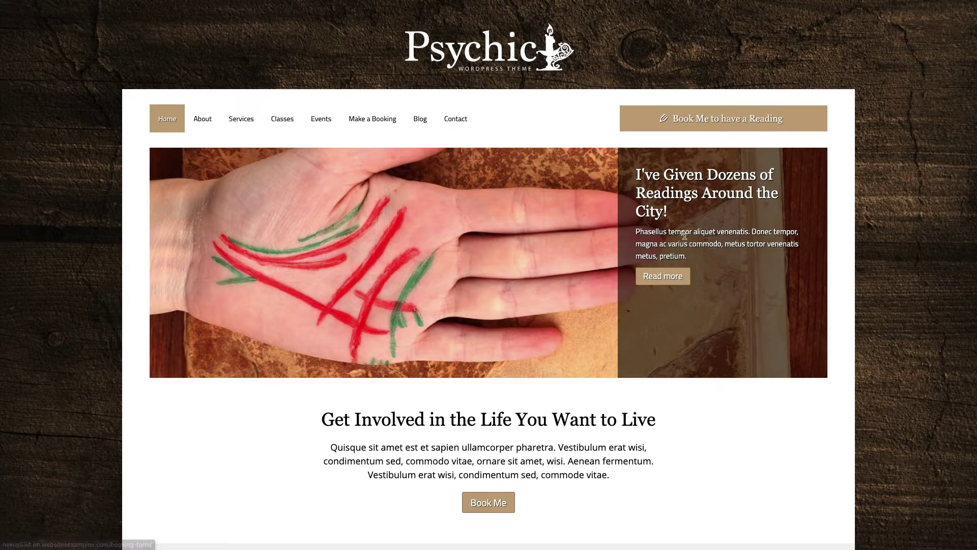
scroll(641, 283, down, 2)
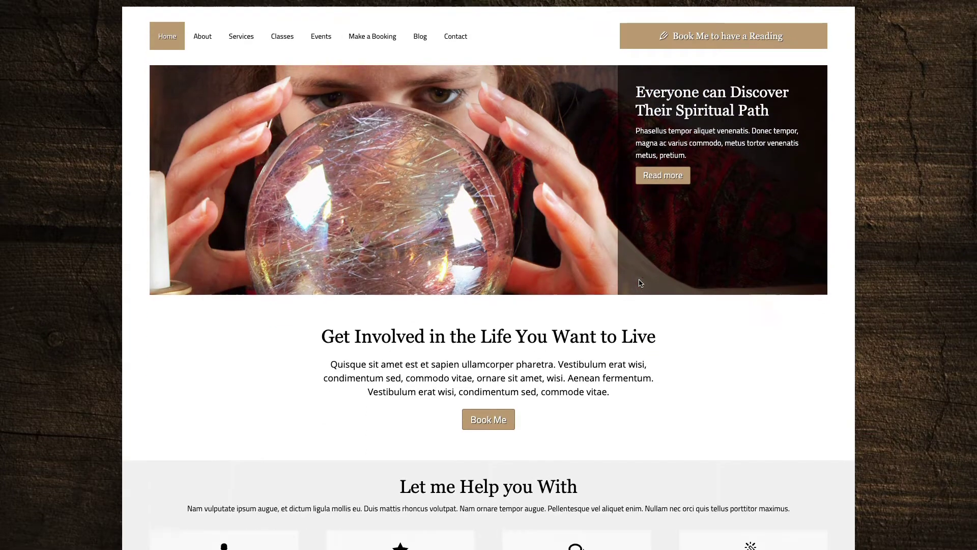
scroll(639, 280, down, 3)
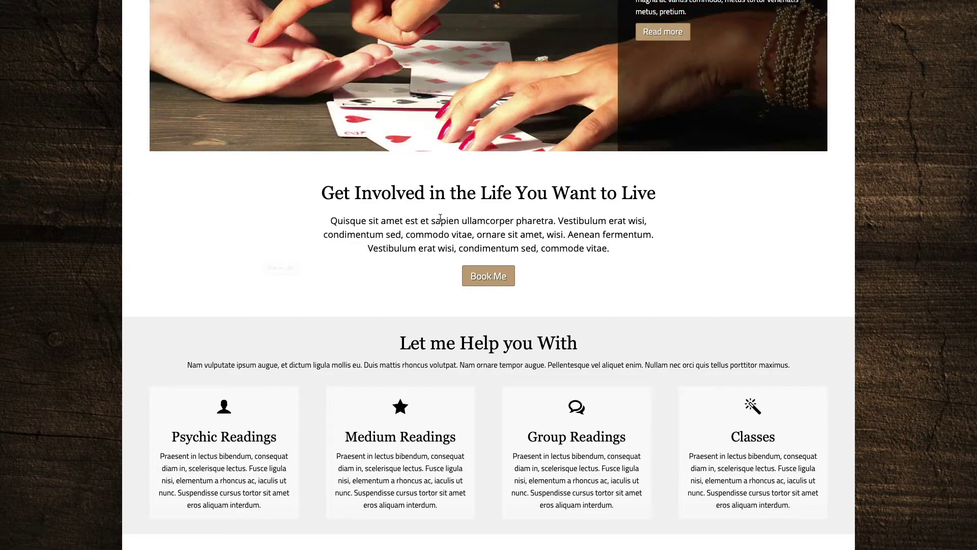
scroll(479, 280, down, 5)
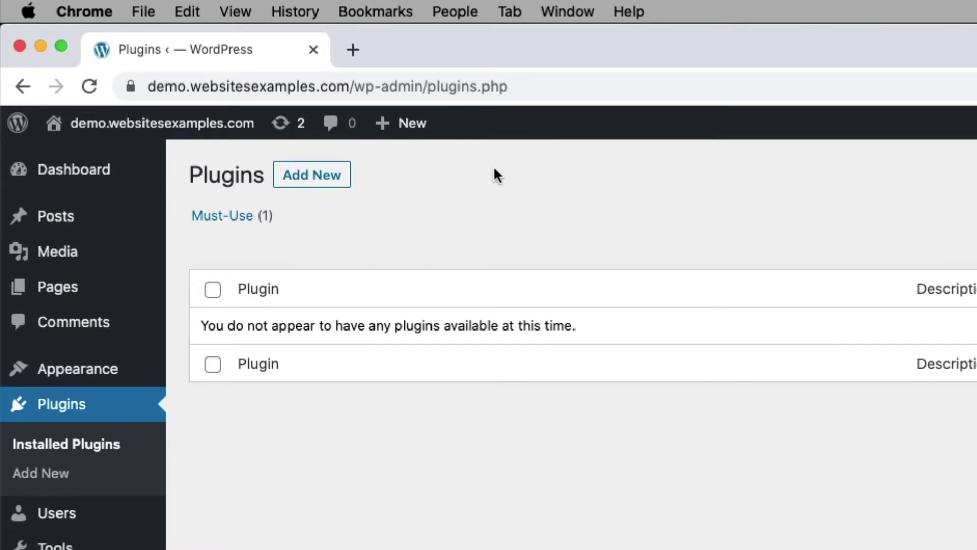
- Change the site address to /wp-login.php and load the WordPress login page
click(317, 87)
click(307, 89)
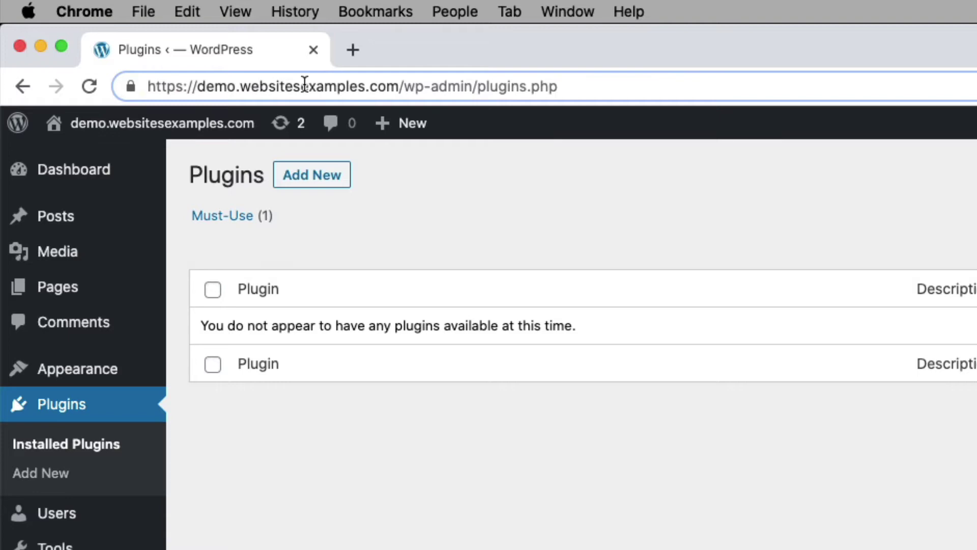
drag(184, 87, 77, 88)
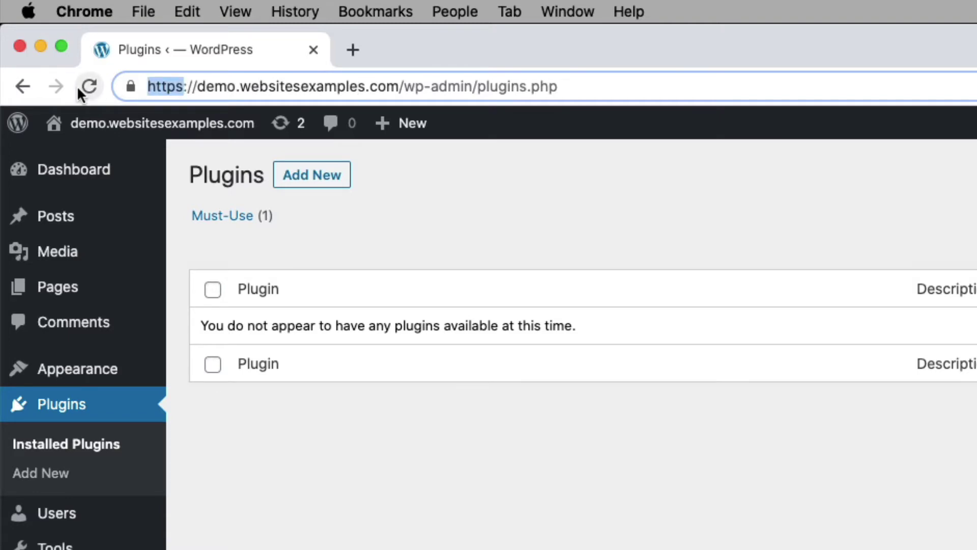
drag(558, 87, 403, 86)
text(wp-login;)
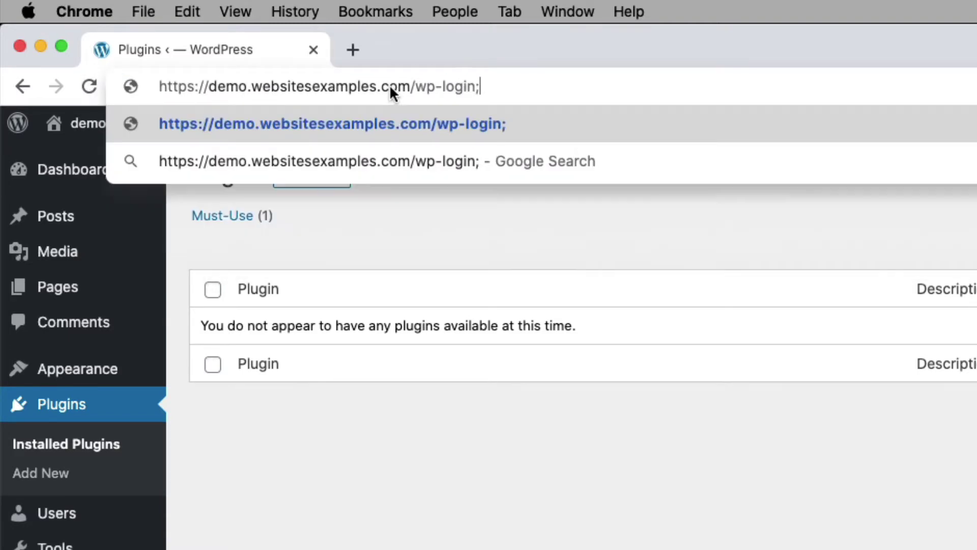
key(BackSpace)
text(.php)
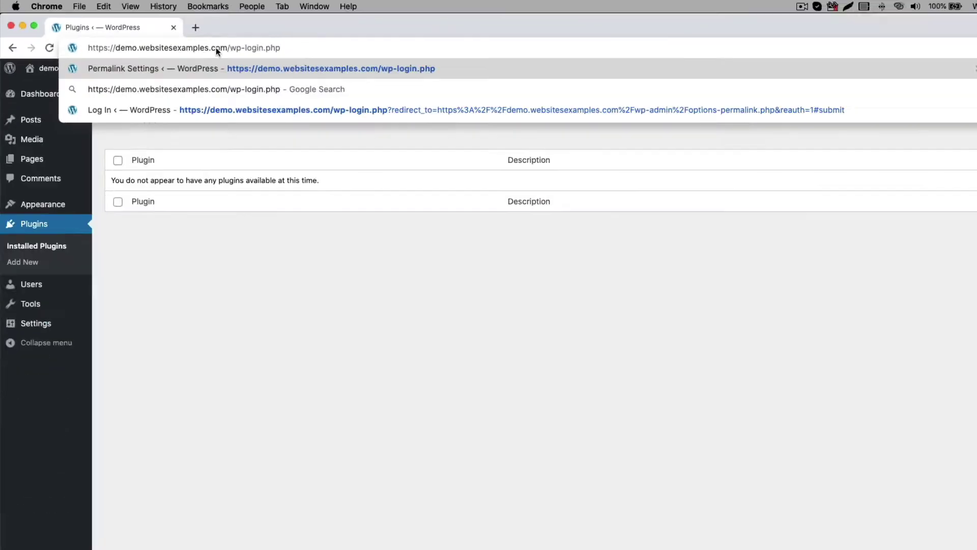
key(Return)
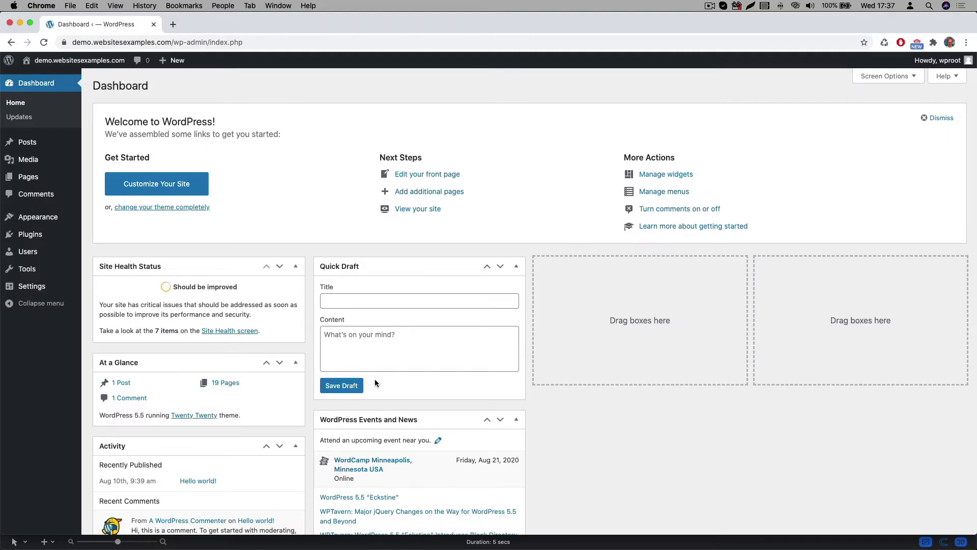
- Go to Appearance > Themes and highlight the current Twenty Twenty theme's name
mouse_move(36, 216)
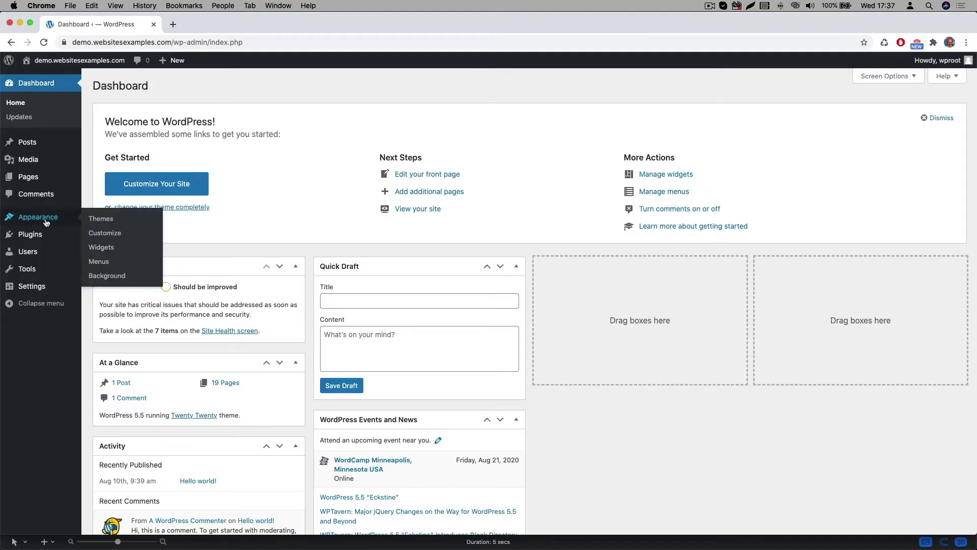
click(99, 219)
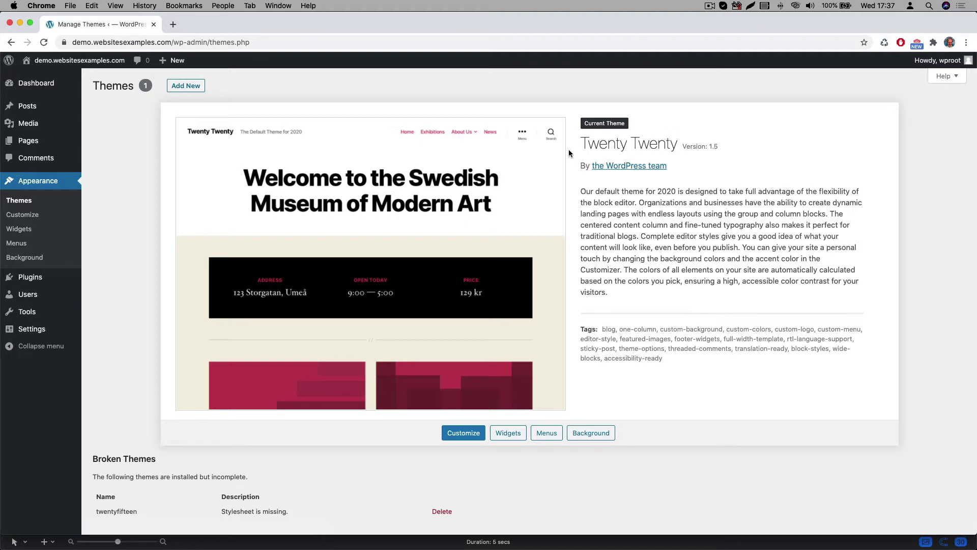
drag(584, 144, 676, 150)
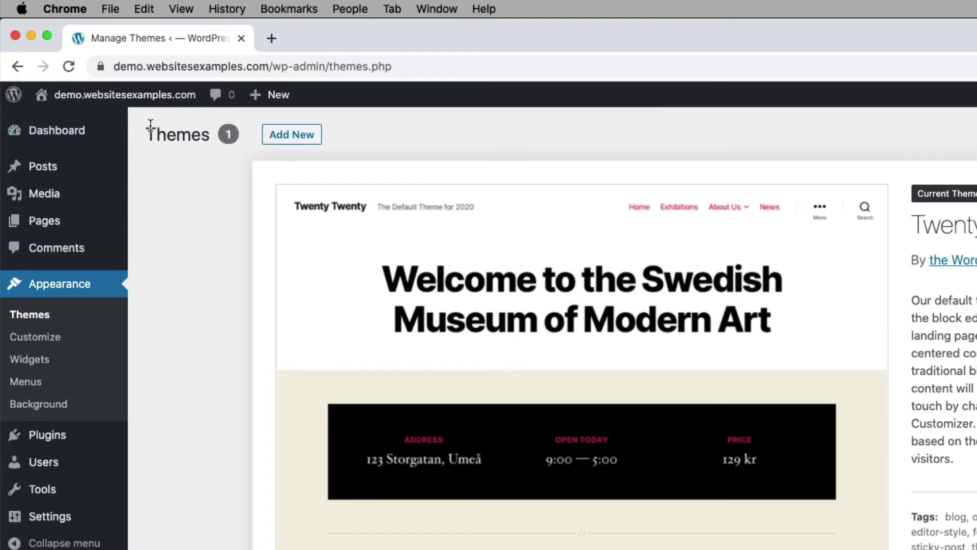
- Search the theme directory for 'oceanwp', then install and activate OceanWP
click(300, 137)
click(662, 103)
text(oceanwp)
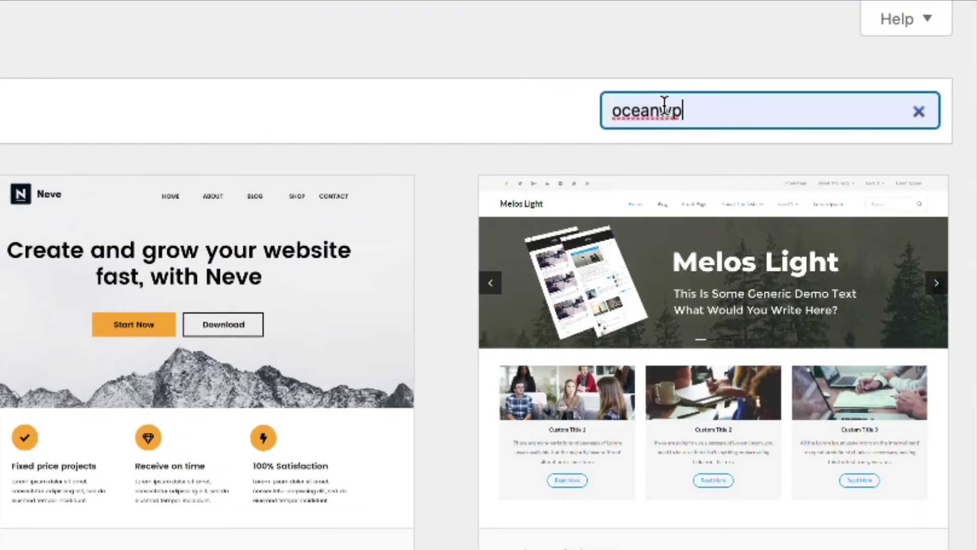
mouse_move(141, 319)
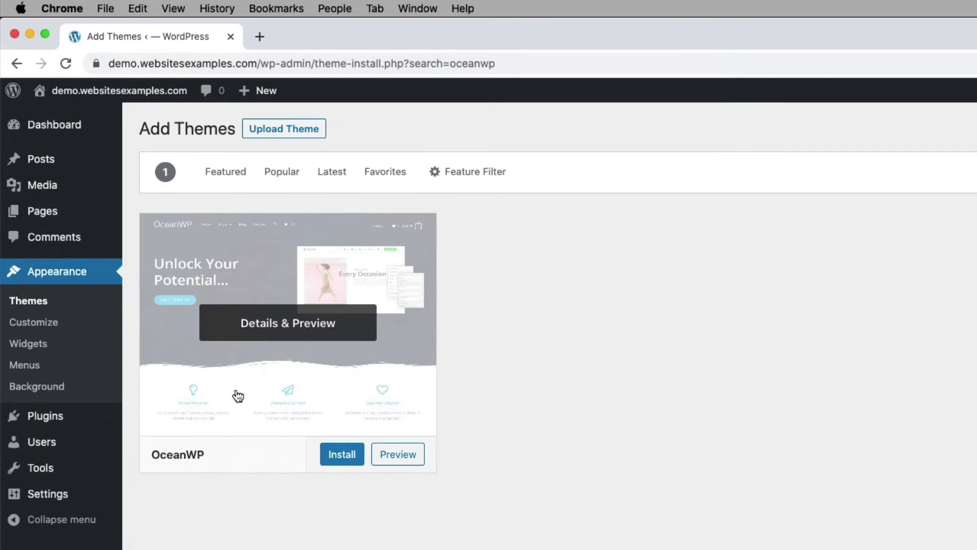
click(344, 455)
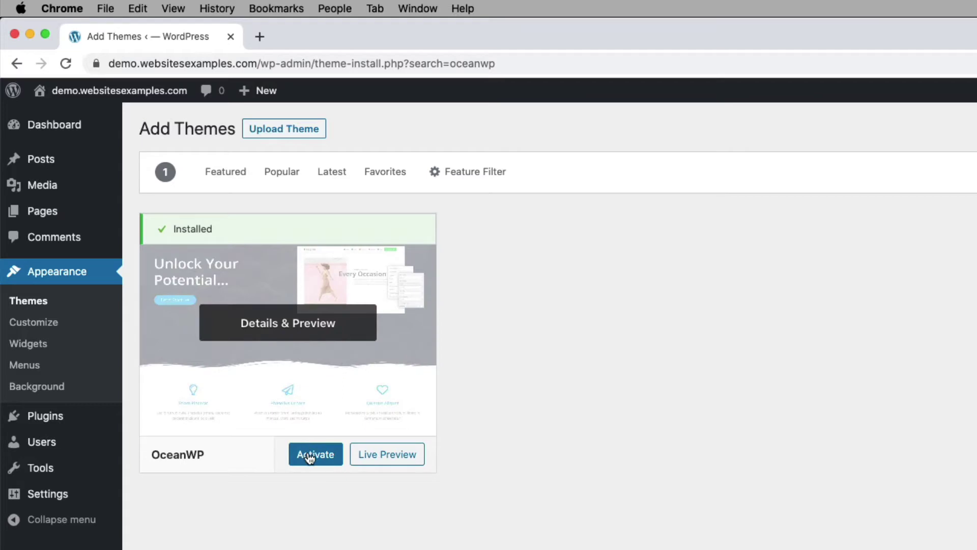
click(311, 455)
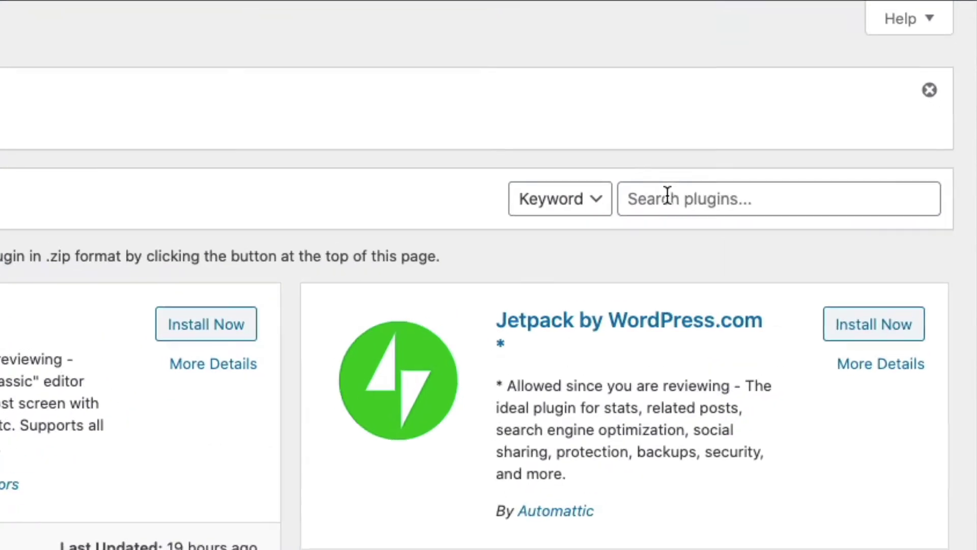
- Search plugins for 'elementor', then install and activate Elementor Page Builder
click(841, 154)
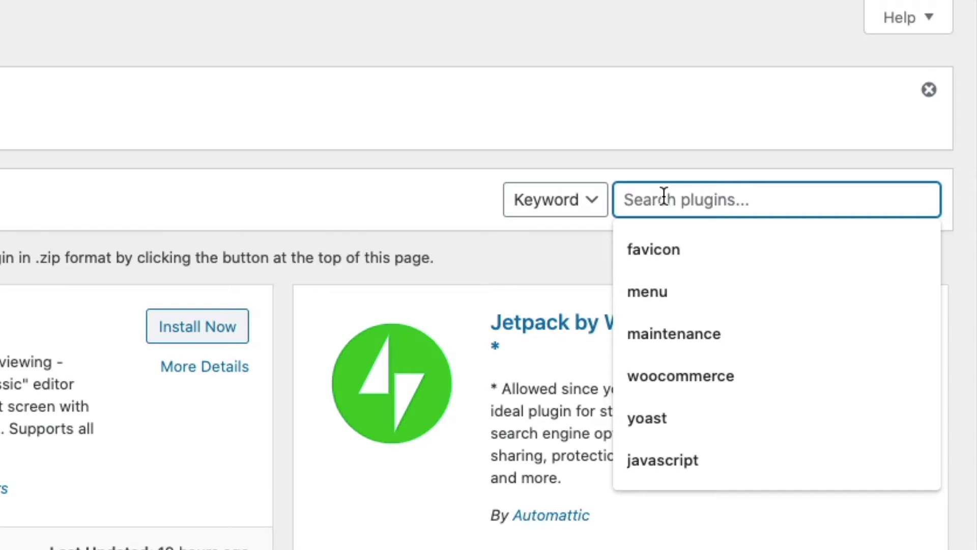
text(elementor)
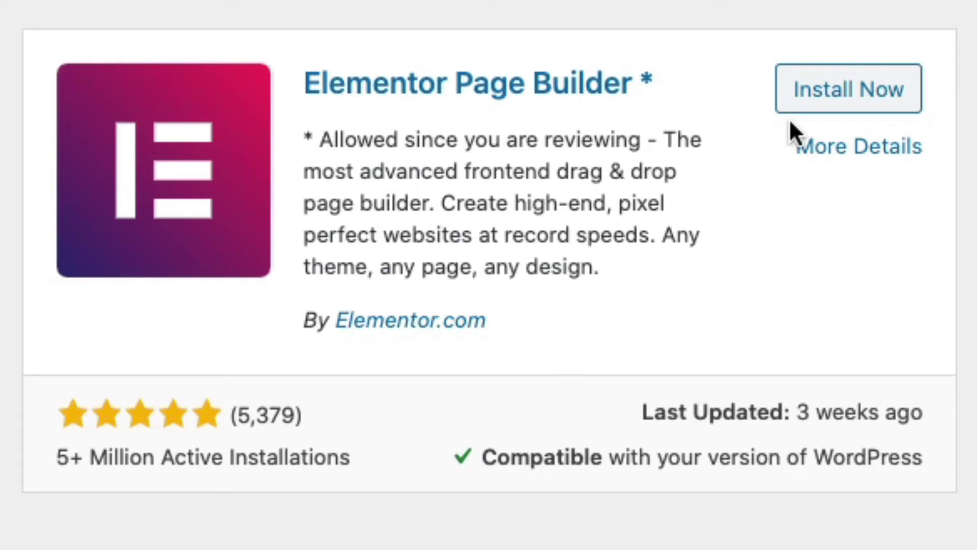
click(845, 97)
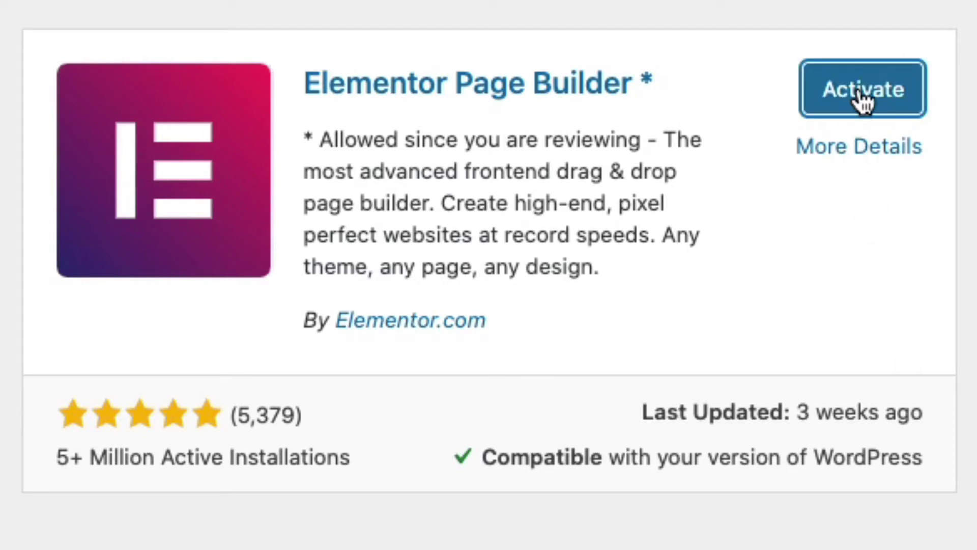
click(863, 95)
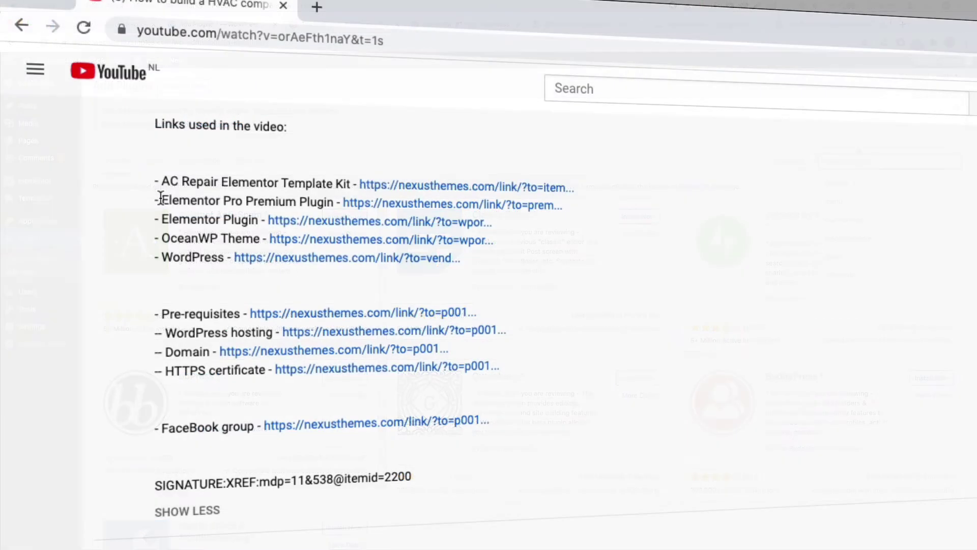
- Upload elementor-pro-2.10.3.zip as a plugin, install it and activate Elementor Pro
drag(161, 200, 334, 202)
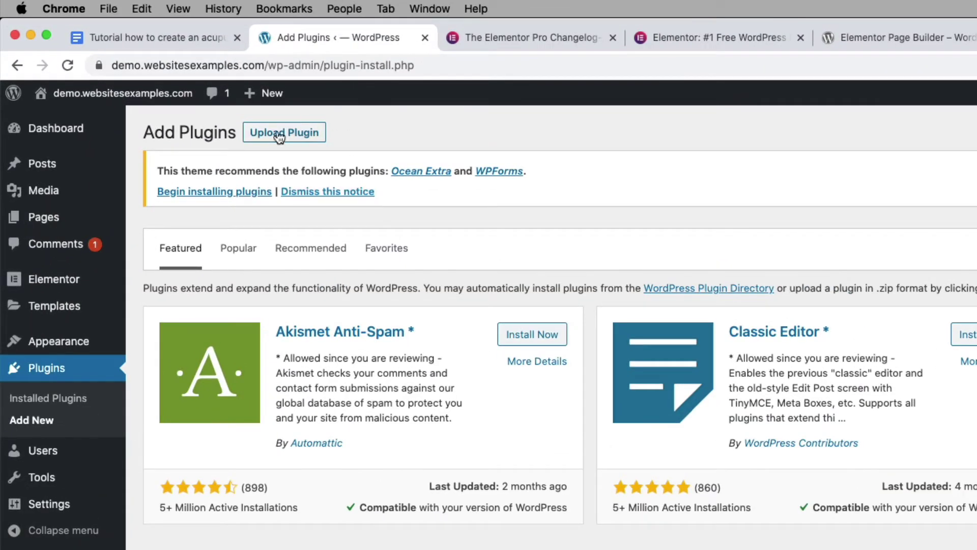
click(280, 134)
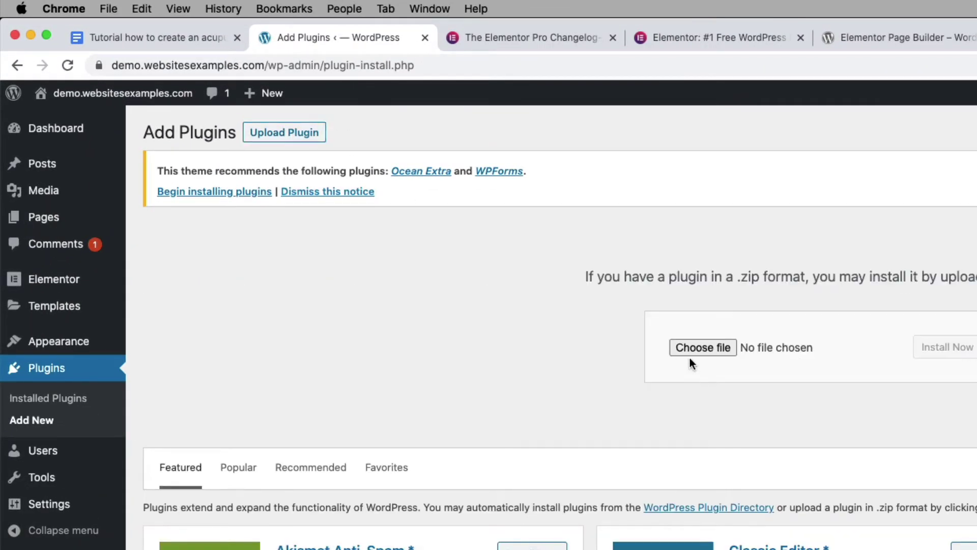
click(699, 346)
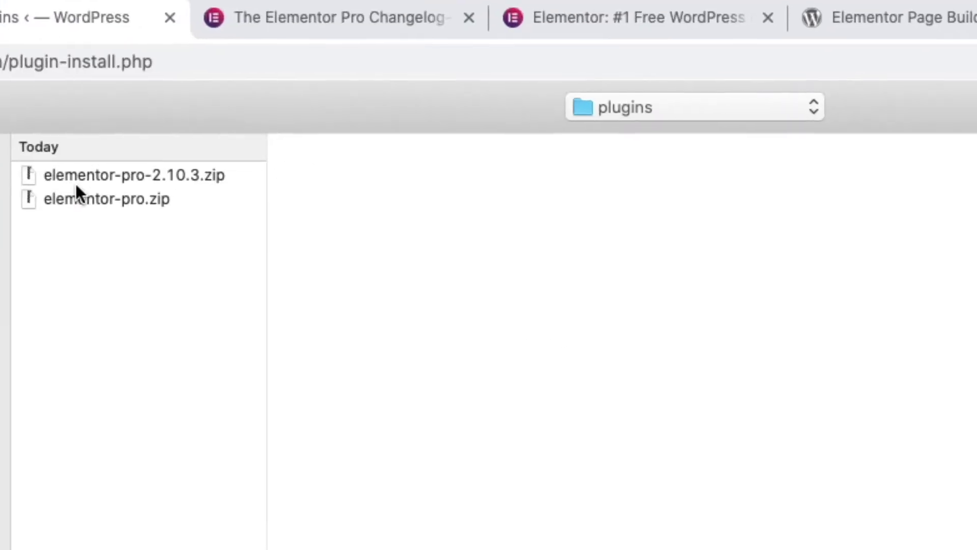
click(372, 136)
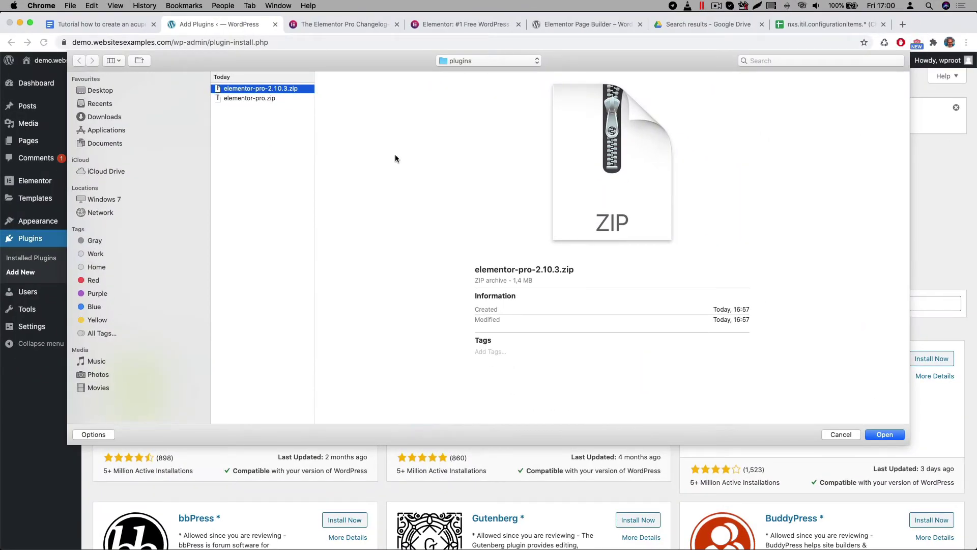
key(Return)
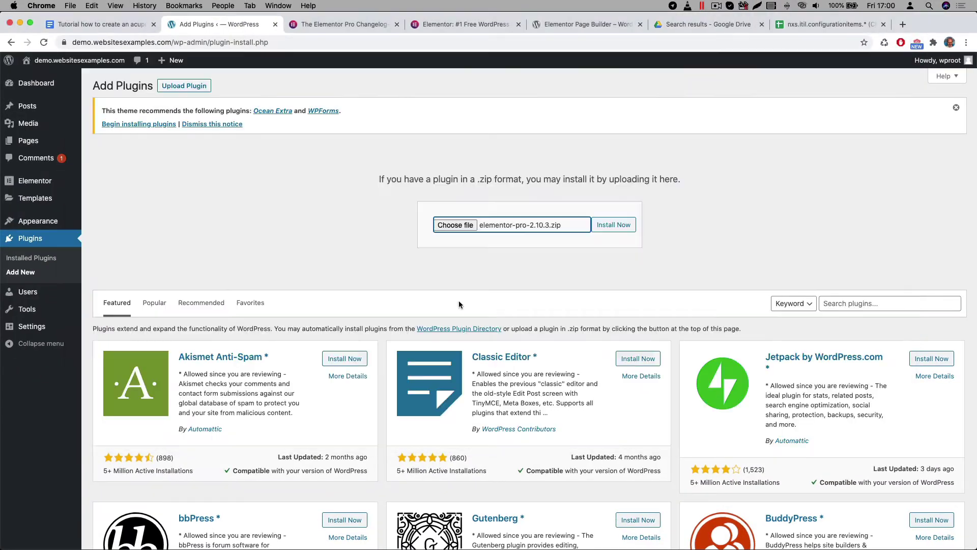
click(620, 225)
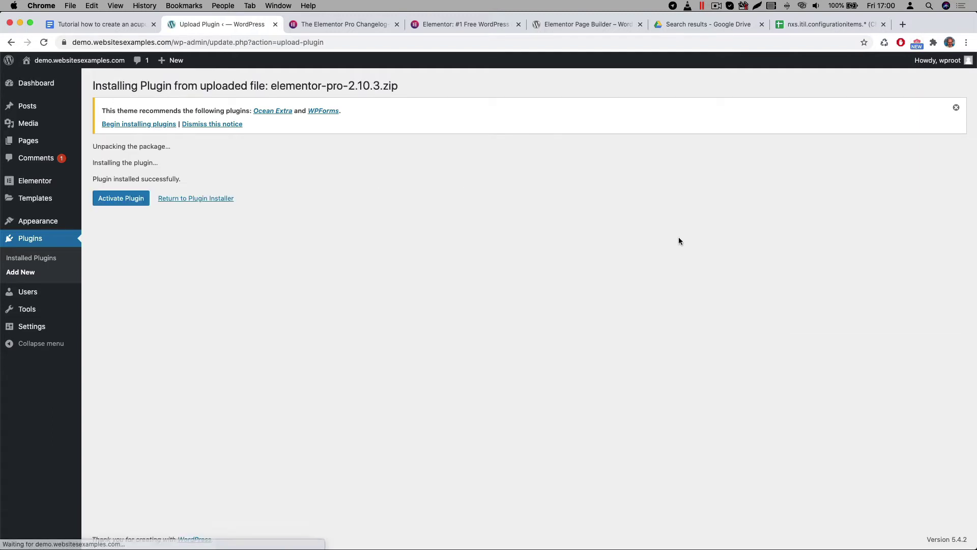
click(130, 199)
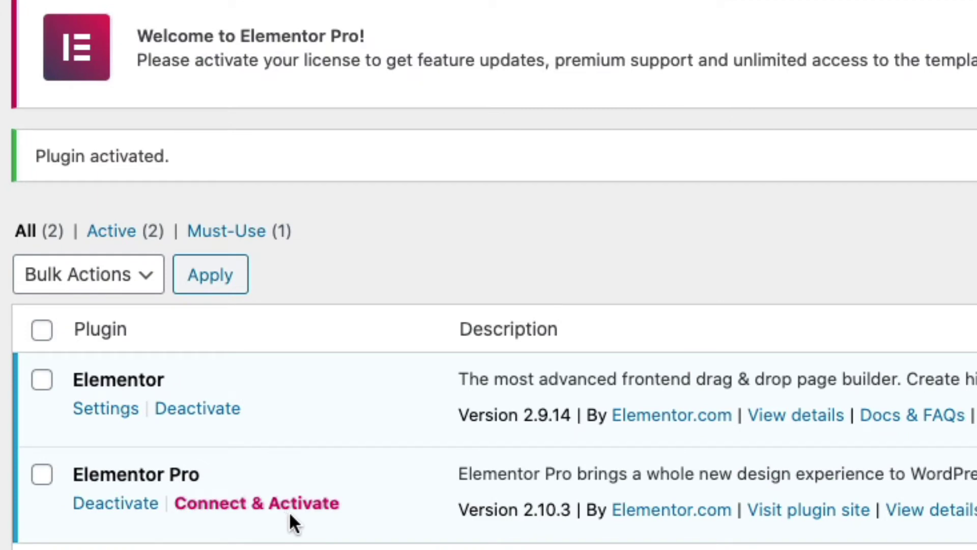
- Connect and activate the Elementor Pro license, confirming its status reads Active
click(289, 511)
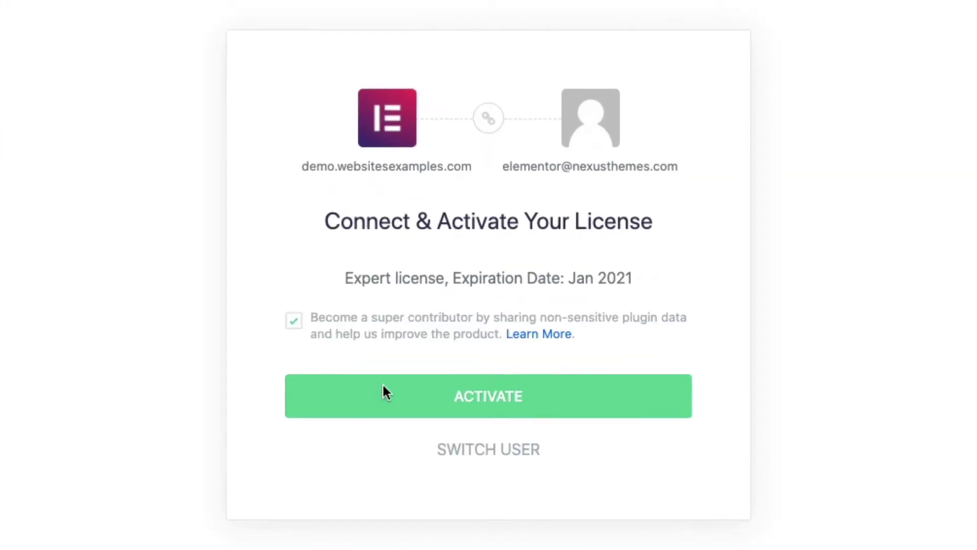
click(502, 397)
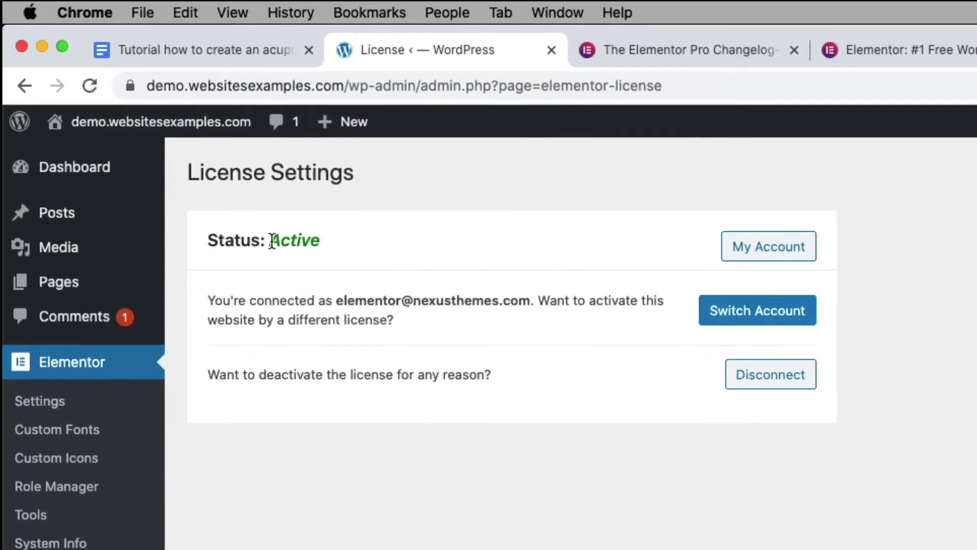
triple_click(294, 240)
click(309, 252)
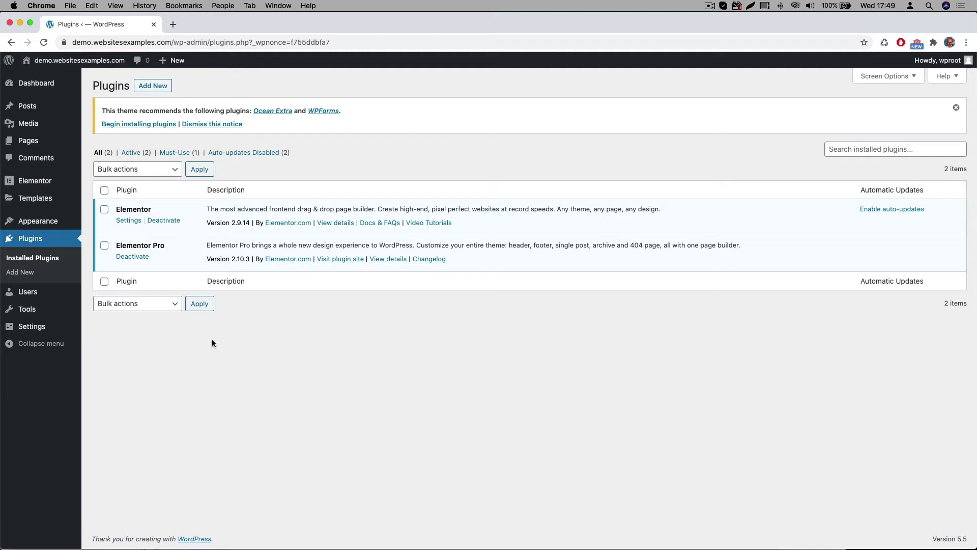
- Search plugins for 'all in one', then install and activate All-in-One WP Migration 7.26
click(29, 274)
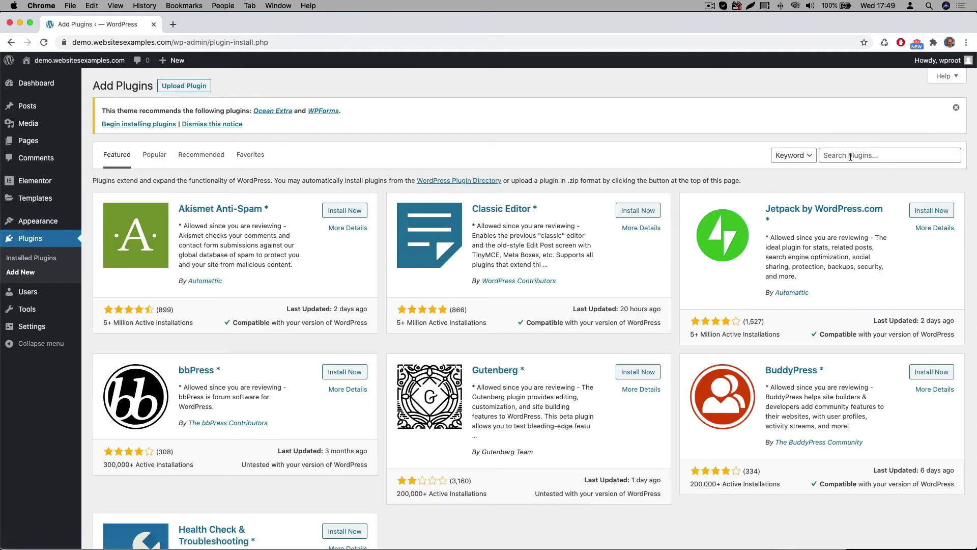
click(850, 156)
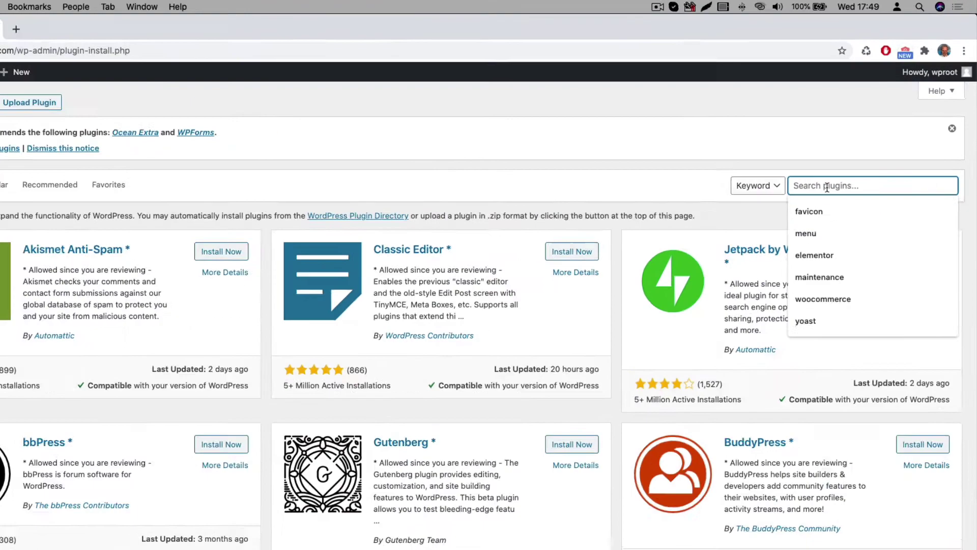
text(all in one)
click(795, 341)
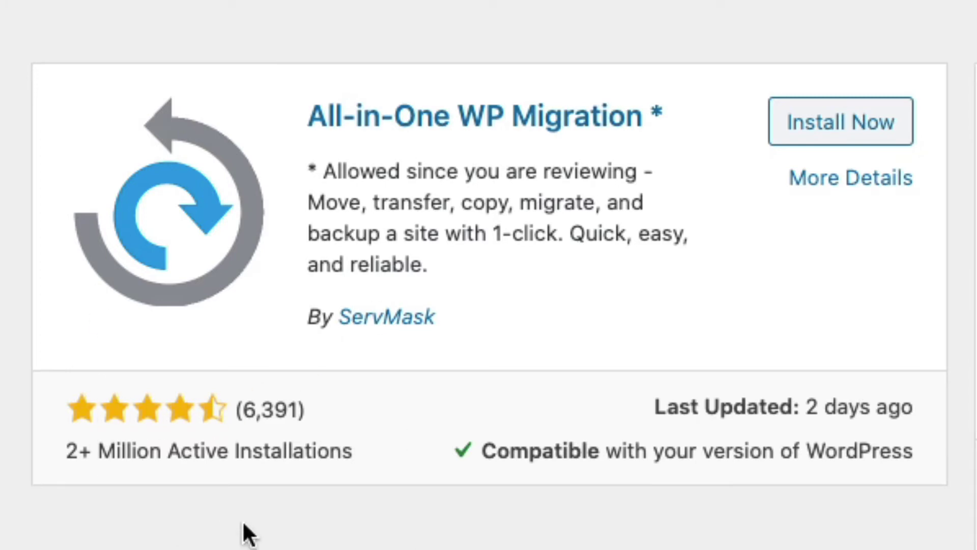
click(821, 128)
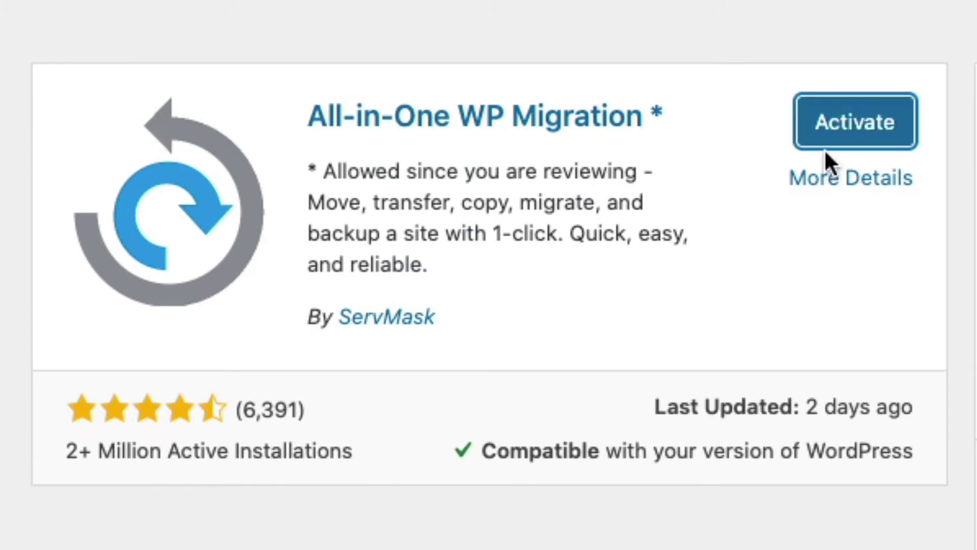
click(835, 125)
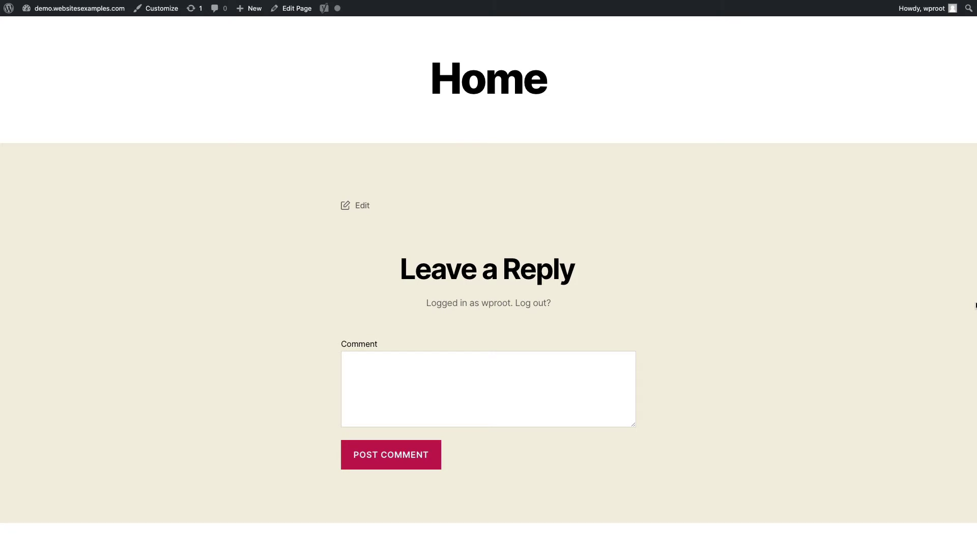
- Scroll all the way down the current site's plain Home page
scroll(975, 305, down, 1)
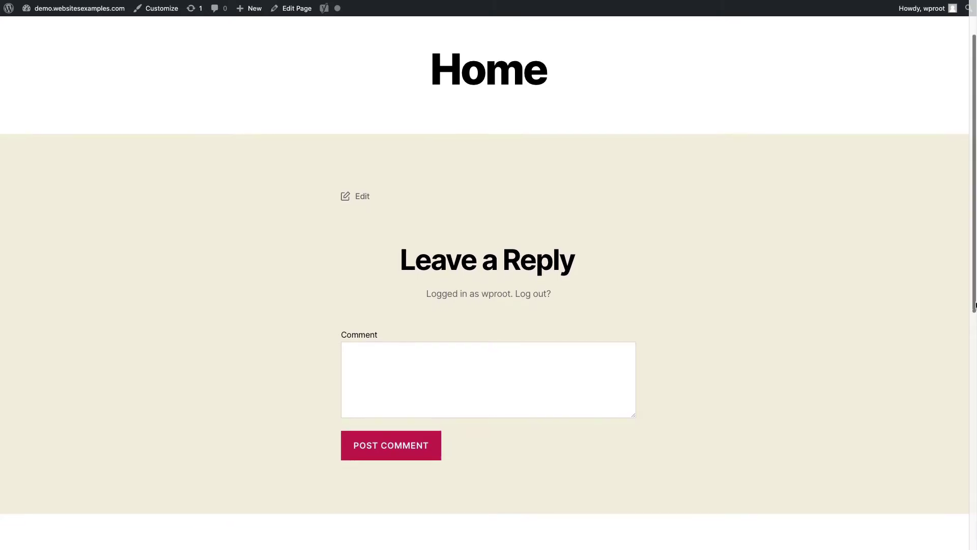
scroll(976, 306, down, 1)
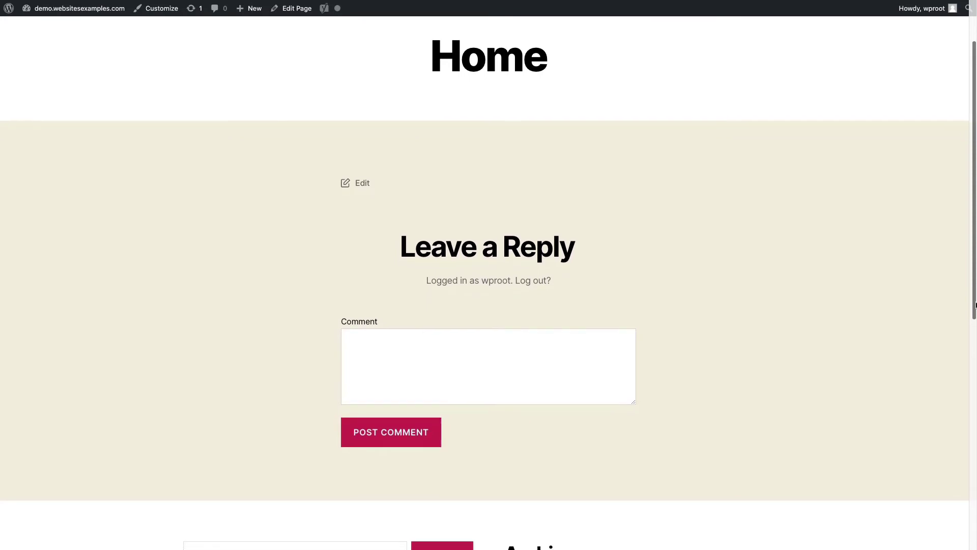
scroll(975, 305, down, 2)
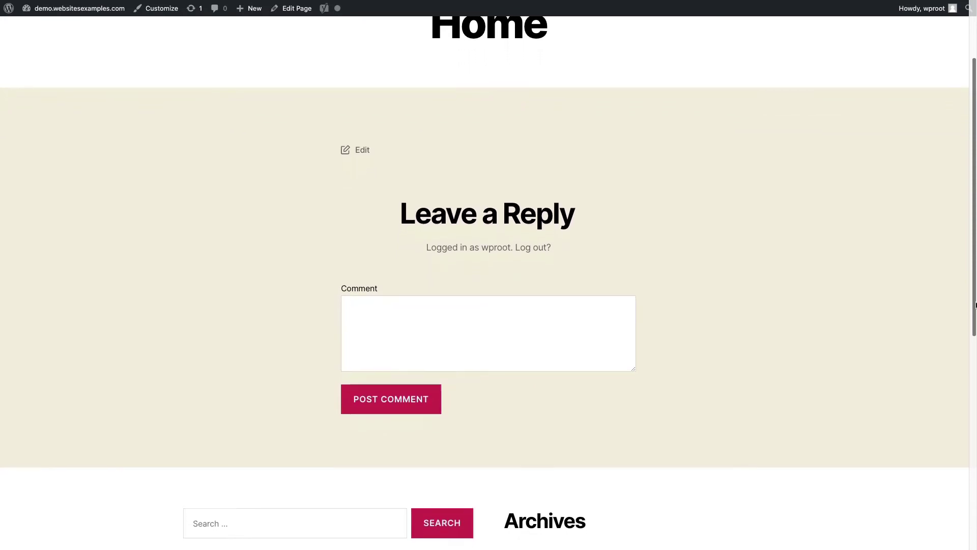
scroll(975, 305, down, 3)
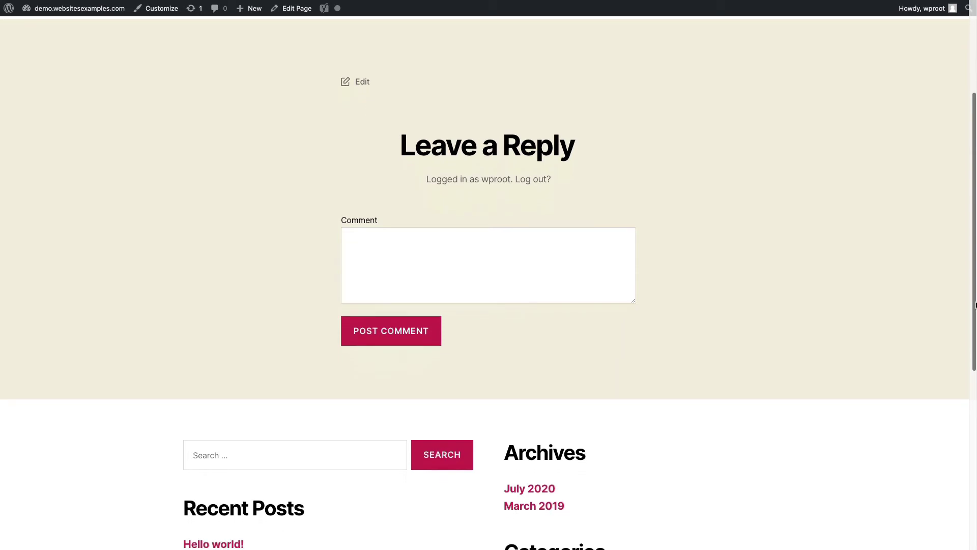
scroll(975, 305, down, 2)
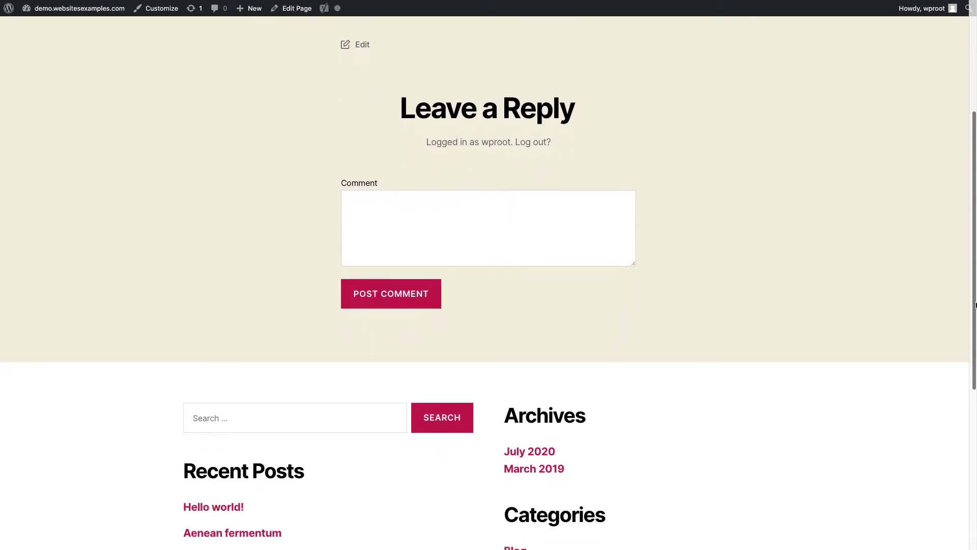
scroll(976, 306, down, 1)
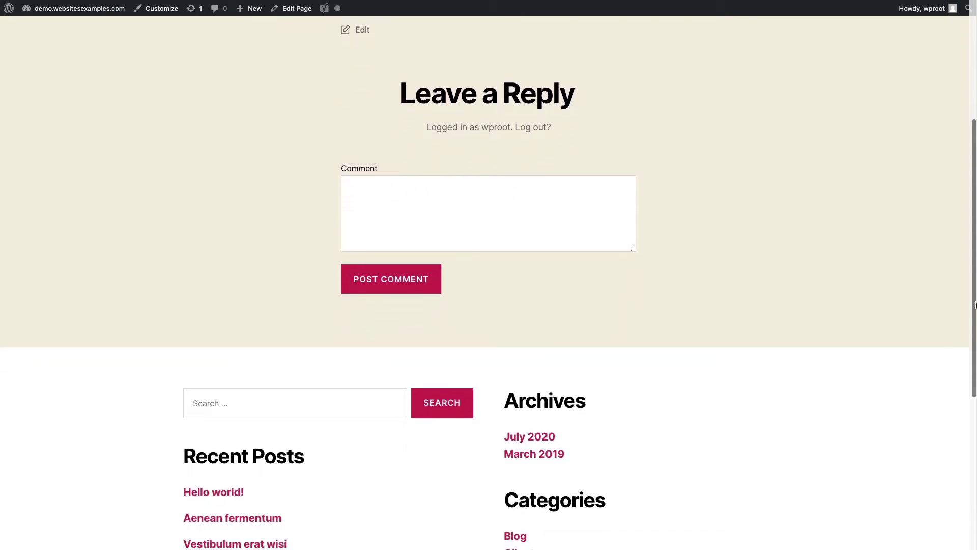
scroll(976, 306, down, 3)
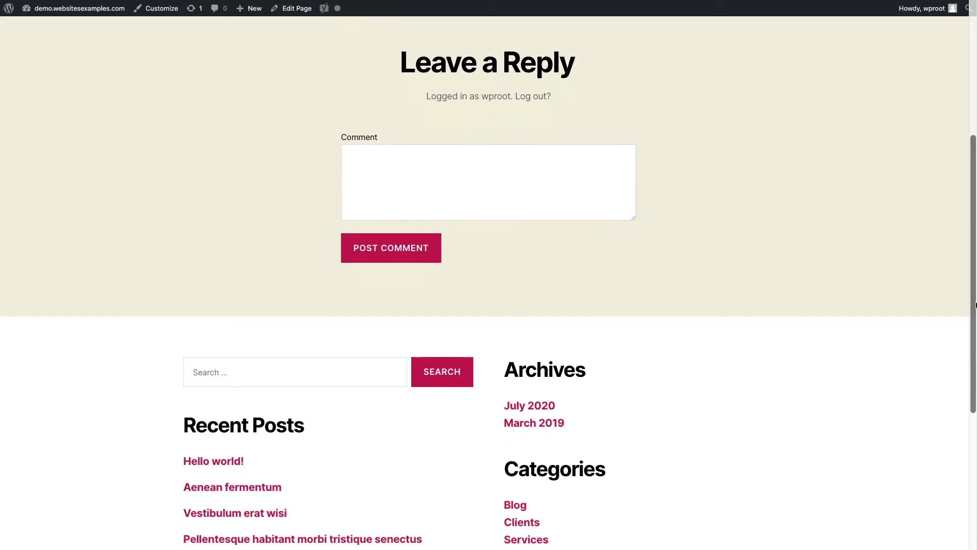
scroll(976, 305, down, 3)
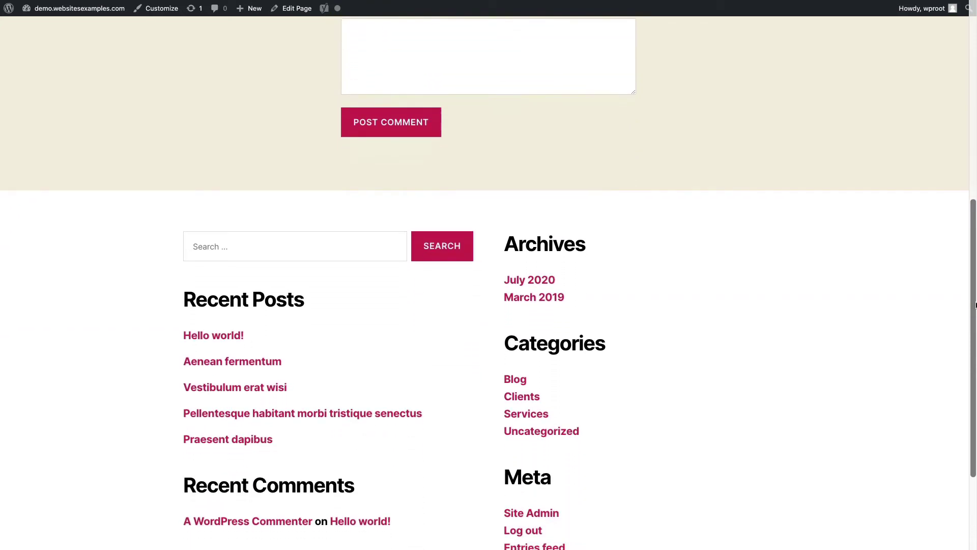
scroll(975, 306, down, 1)
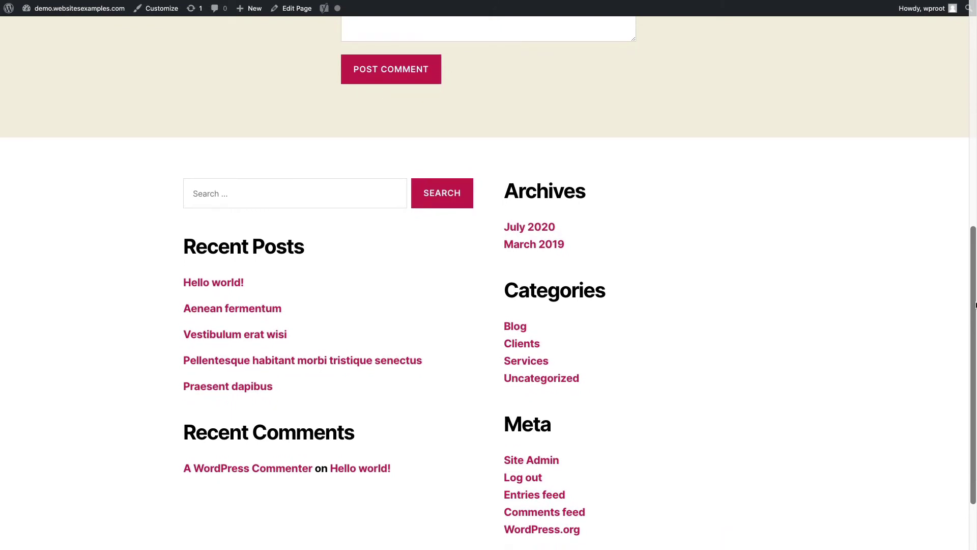
scroll(976, 306, down, 4)
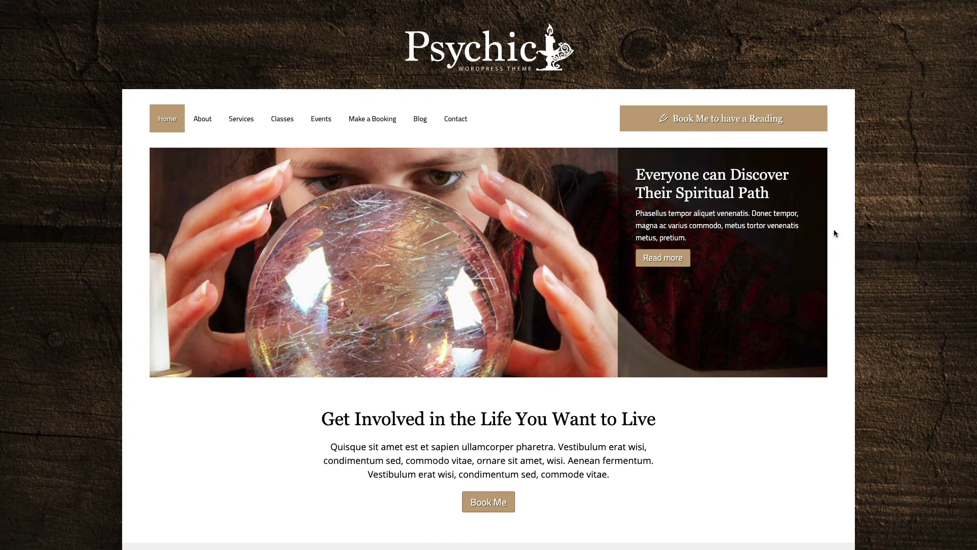
- Preview the Psychic demo's About and Services menus and scroll down to About Me
scroll(465, 51, up, 5)
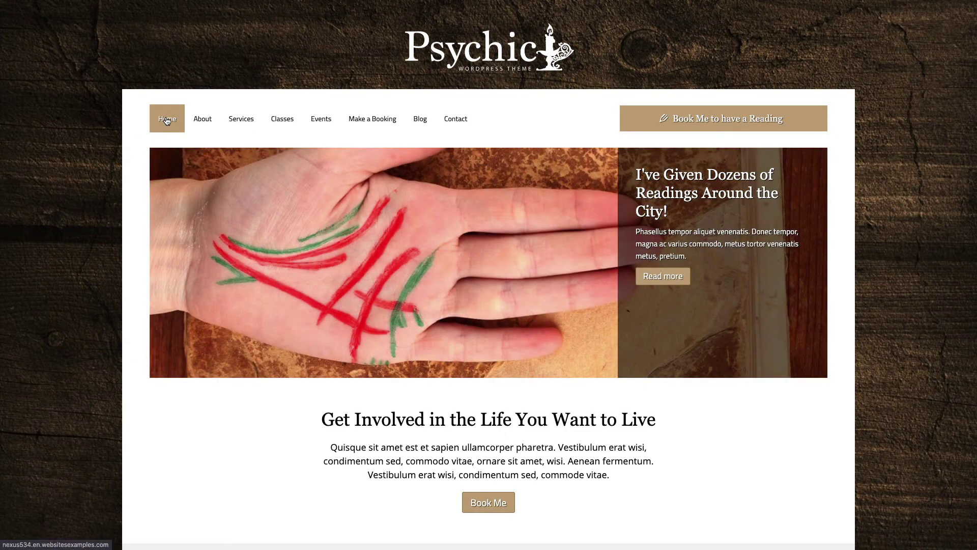
mouse_move(204, 120)
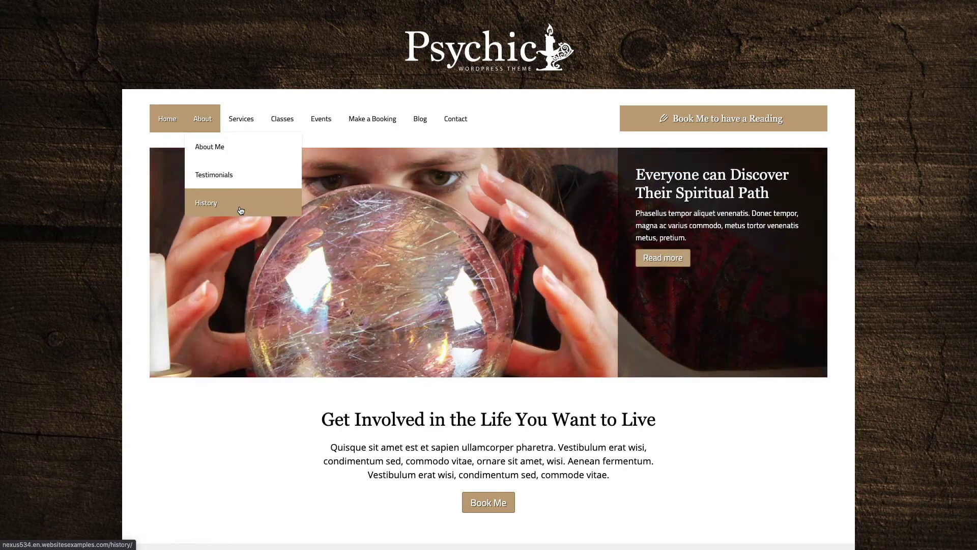
mouse_move(243, 121)
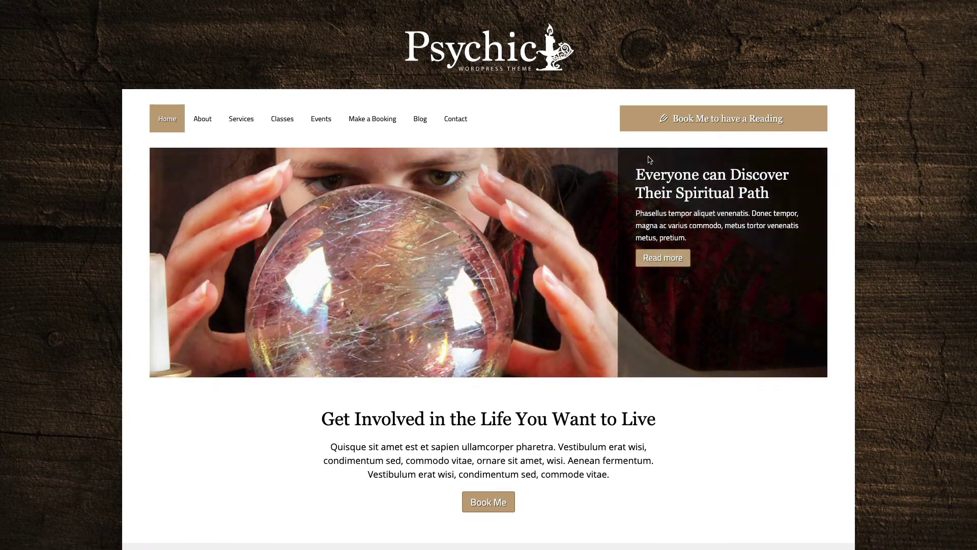
scroll(642, 280, down, 3)
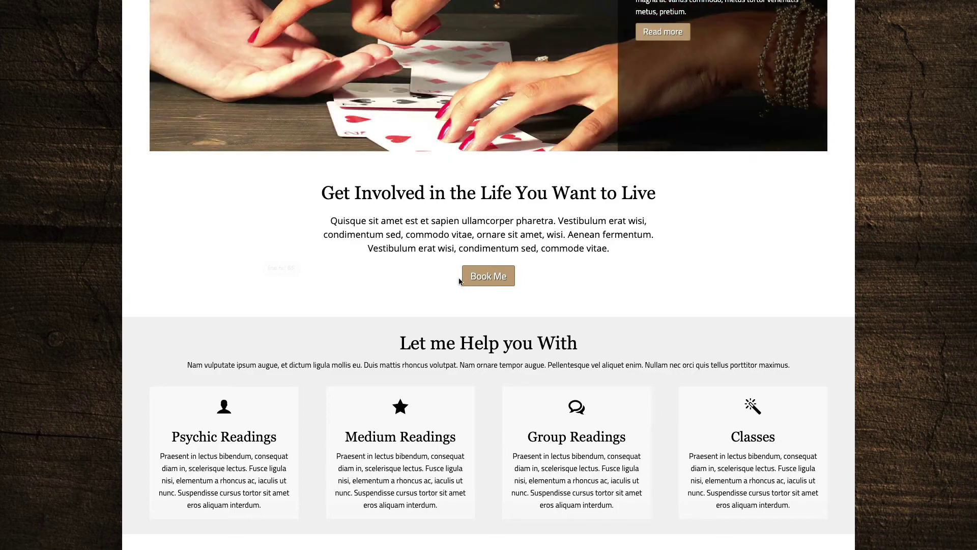
scroll(491, 280, down, 5)
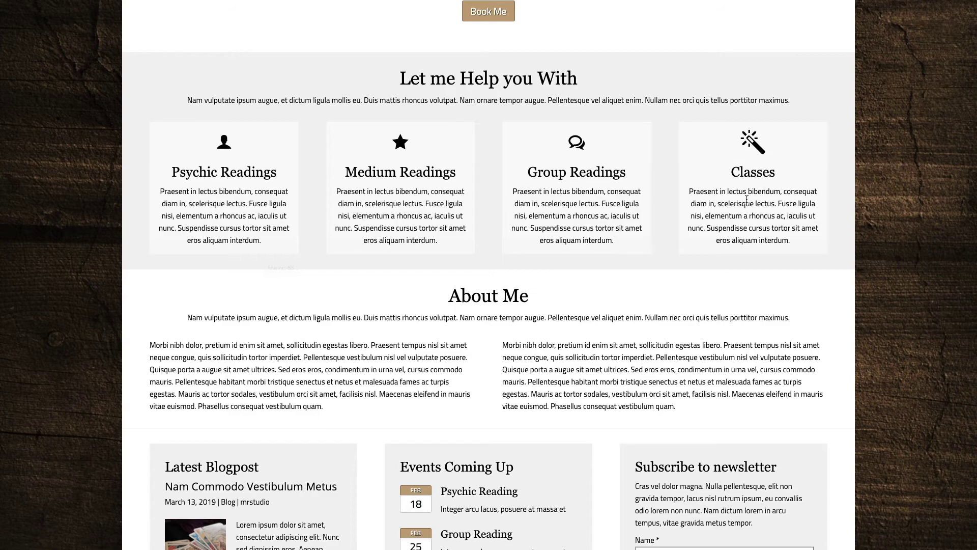
scroll(742, 226, down, 3)
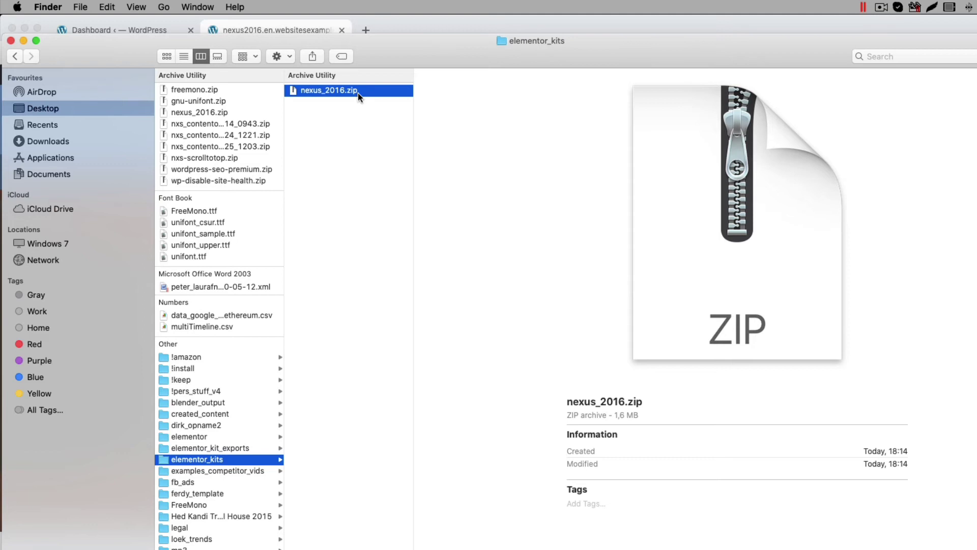
- Unzip nexus_2016.zip and select the extracted 2016.wpress backup file
double_click(358, 92)
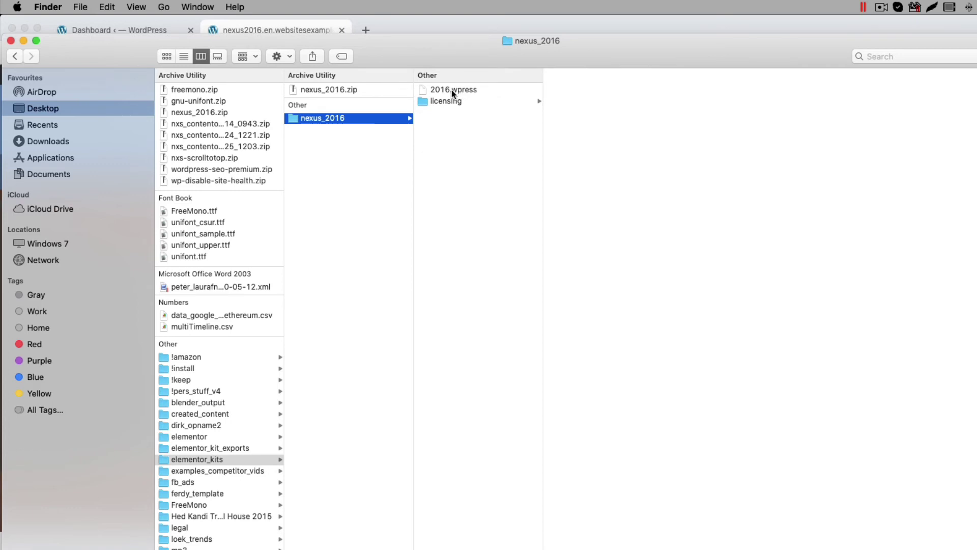
click(450, 90)
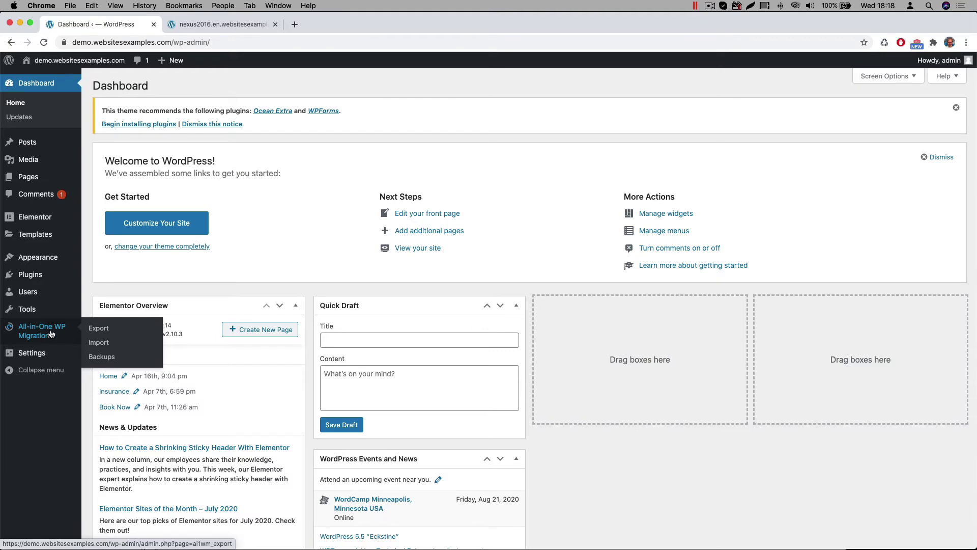
- Import the 2016.wpress backup from a local file with All-in-One WP Migration
click(99, 342)
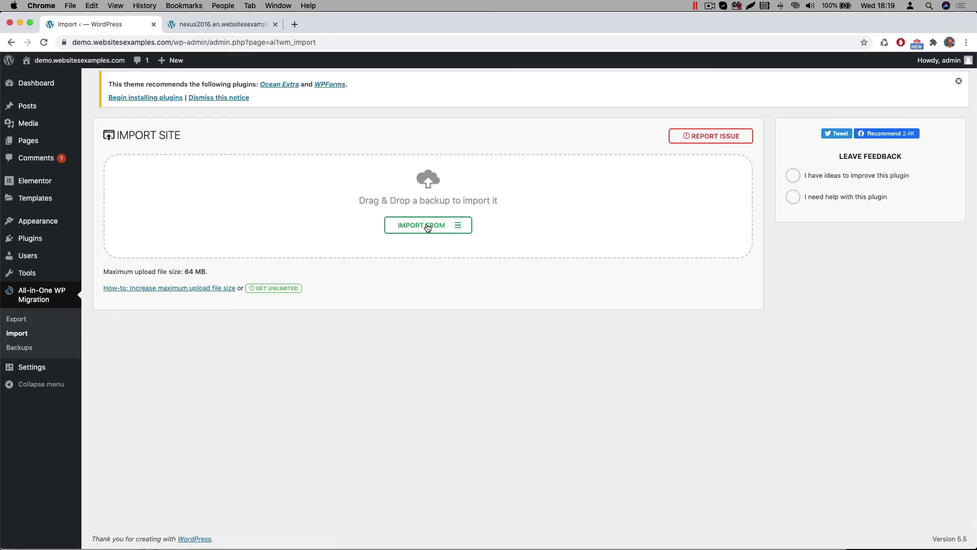
click(428, 225)
click(407, 240)
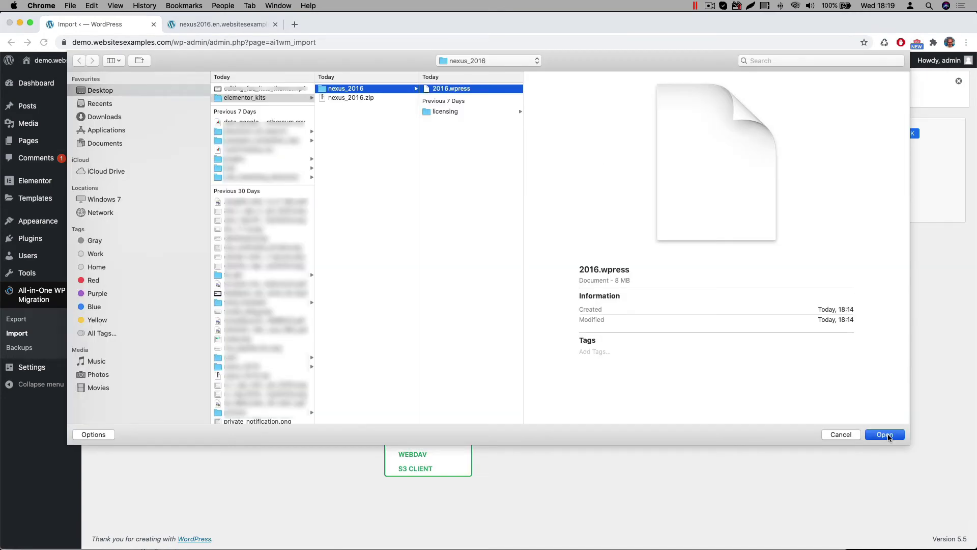
click(886, 434)
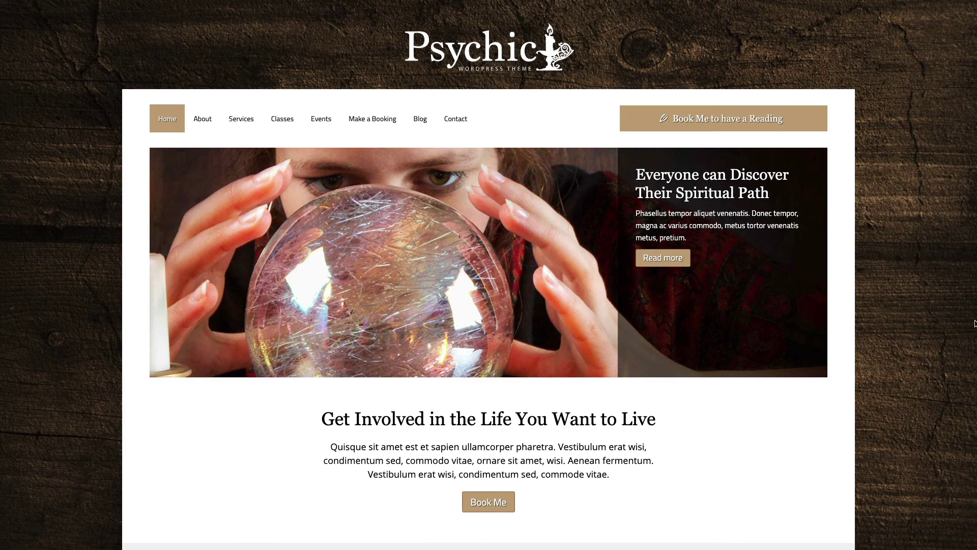
- Scroll up the home page to view the Psychic logo and menu
scroll(465, 51, up, 5)
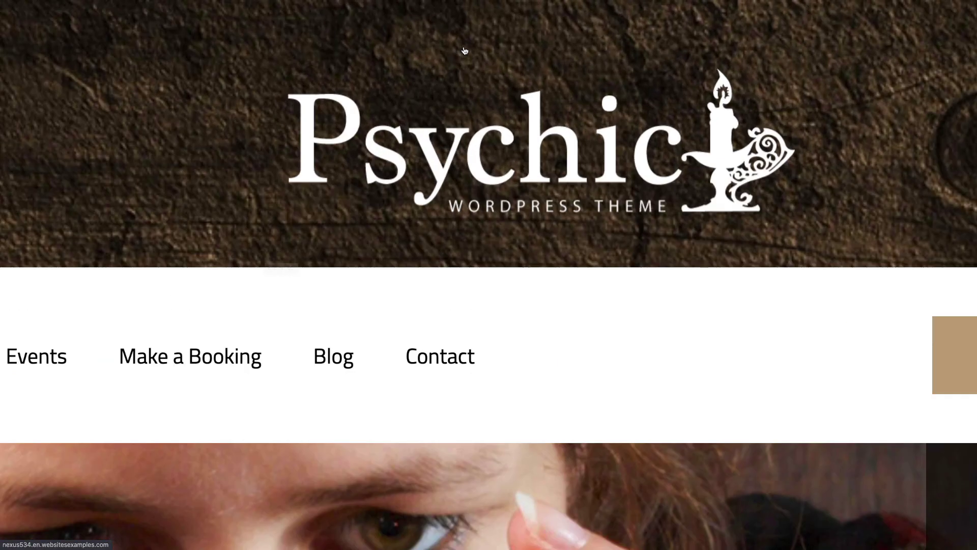
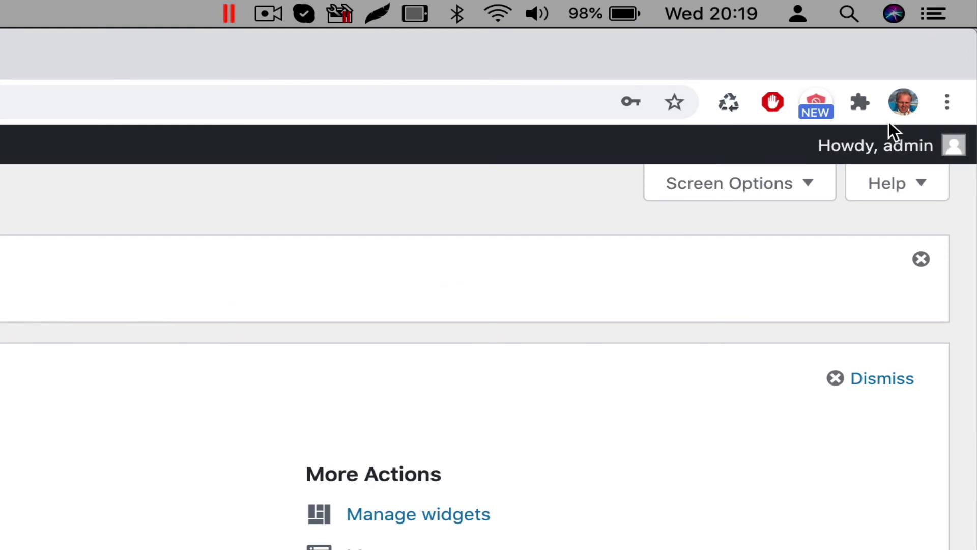
- Drop open the admin account menu from 'Howdy, admin' in the admin bar
mouse_move(933, 63)
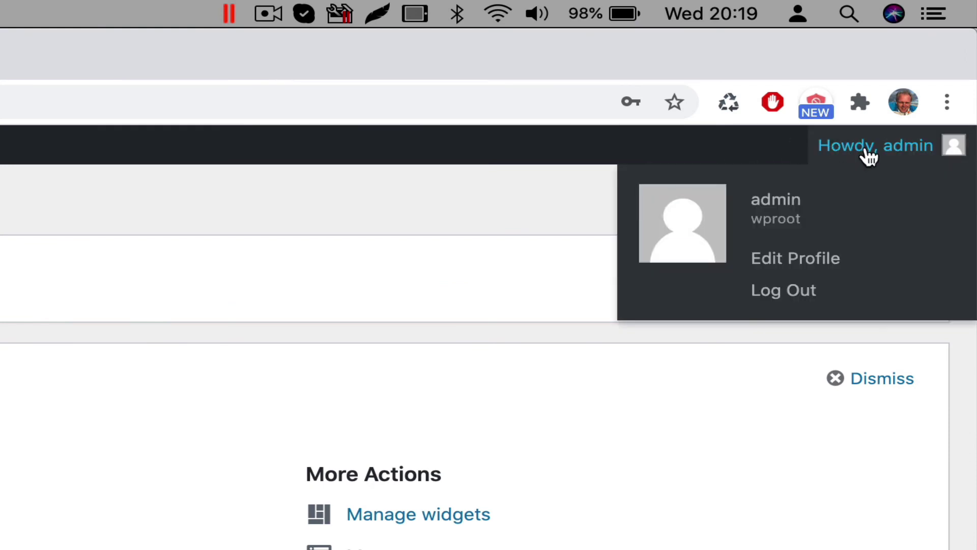
- On the admin's Edit Profile page, select the current email and generate a strong password, selecting it
click(789, 262)
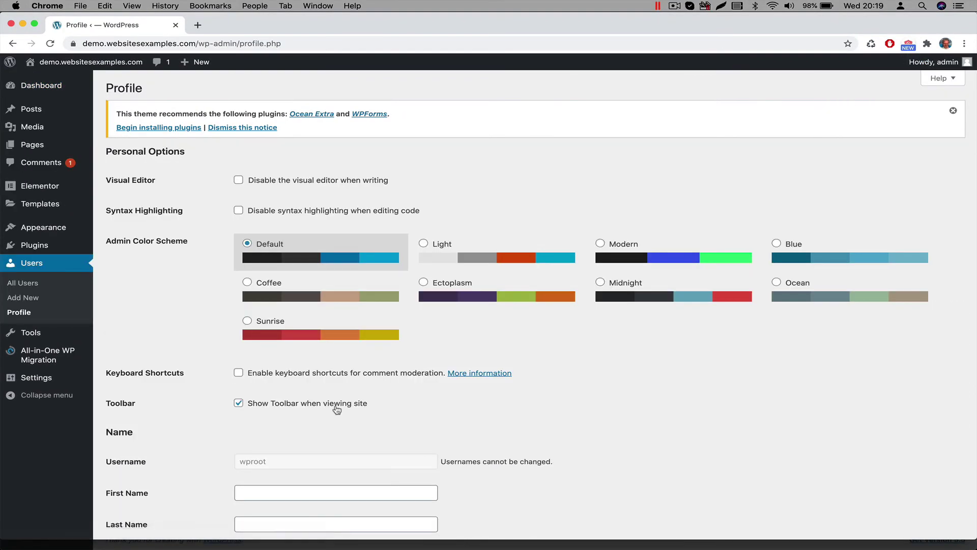
scroll(336, 410, down, 7)
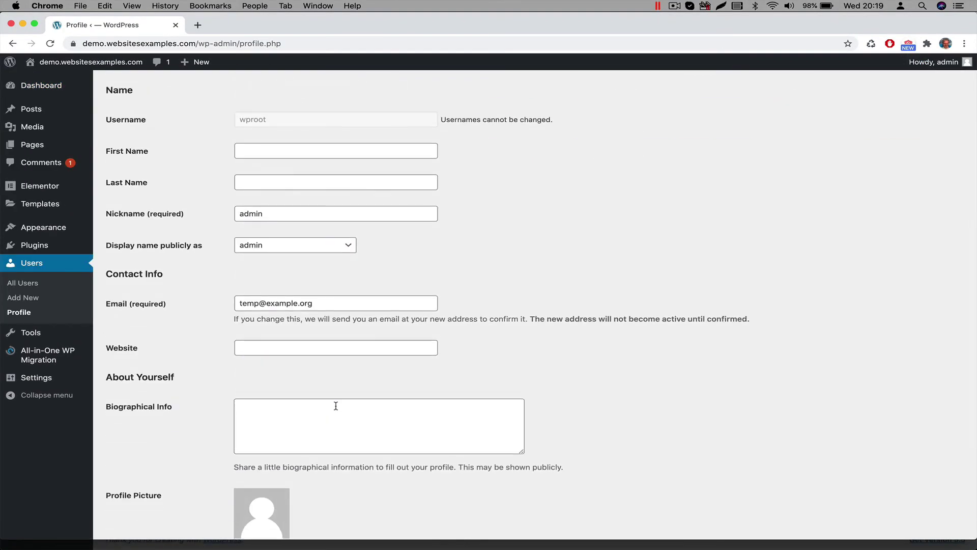
scroll(336, 406, down, 3)
click(322, 149)
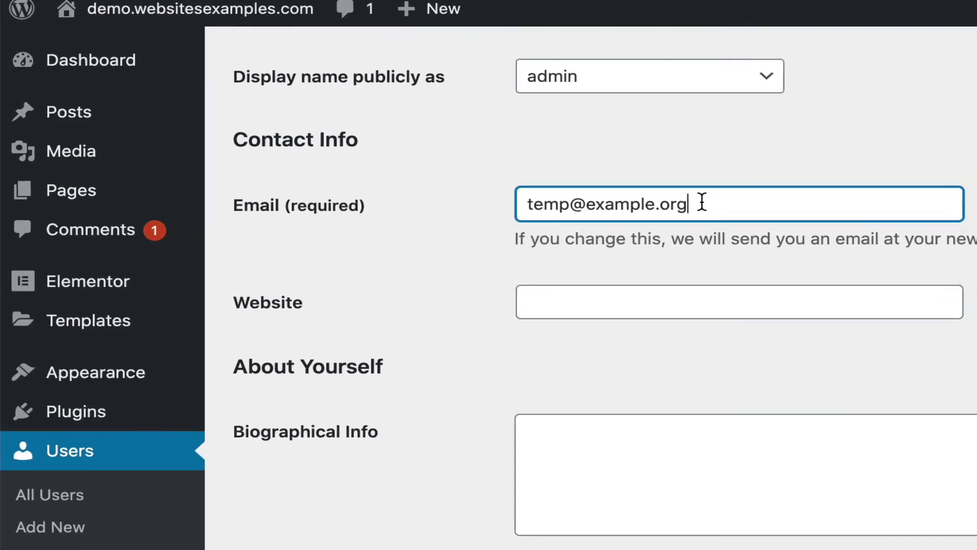
key(super+a)
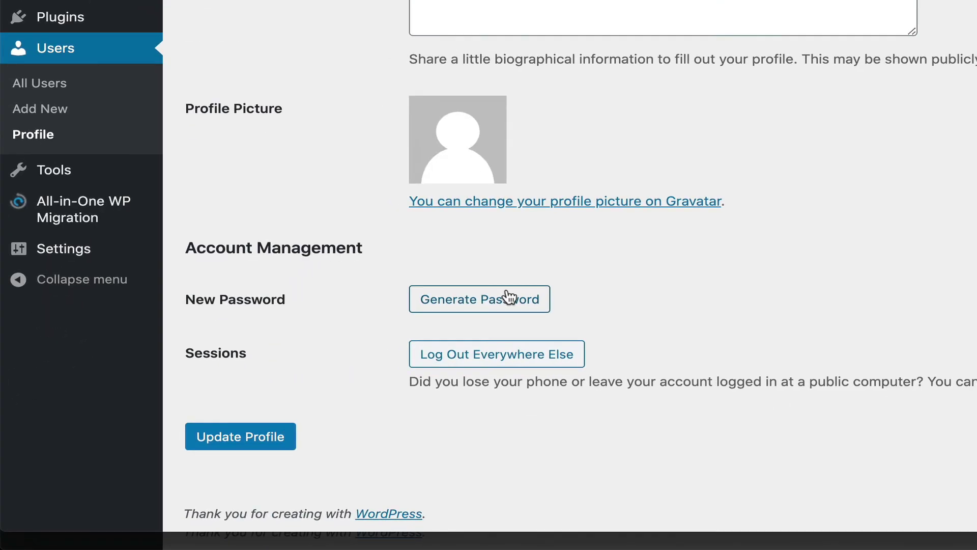
click(509, 299)
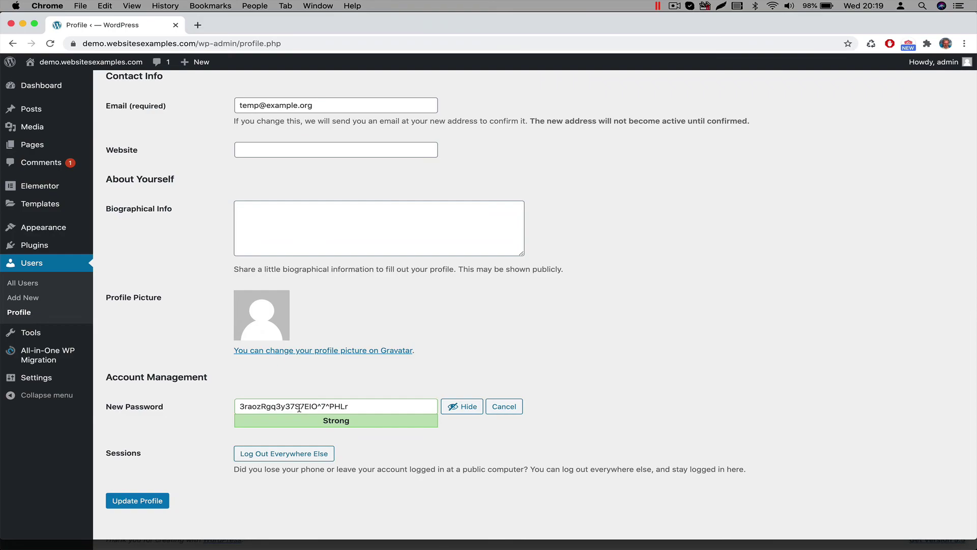
triple_click(300, 407)
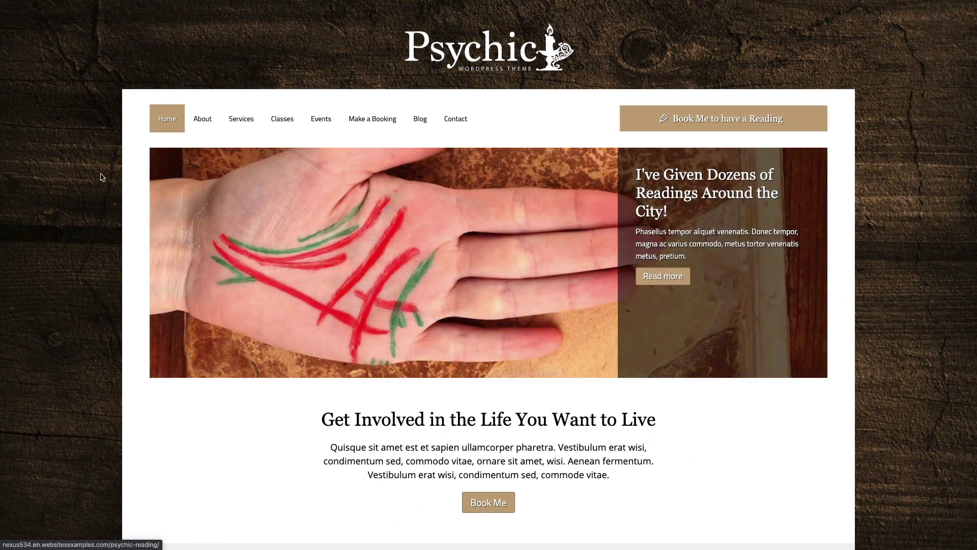
- Reveal the live site's About dropdown listing About Me, Testimonials and History
mouse_move(205, 120)
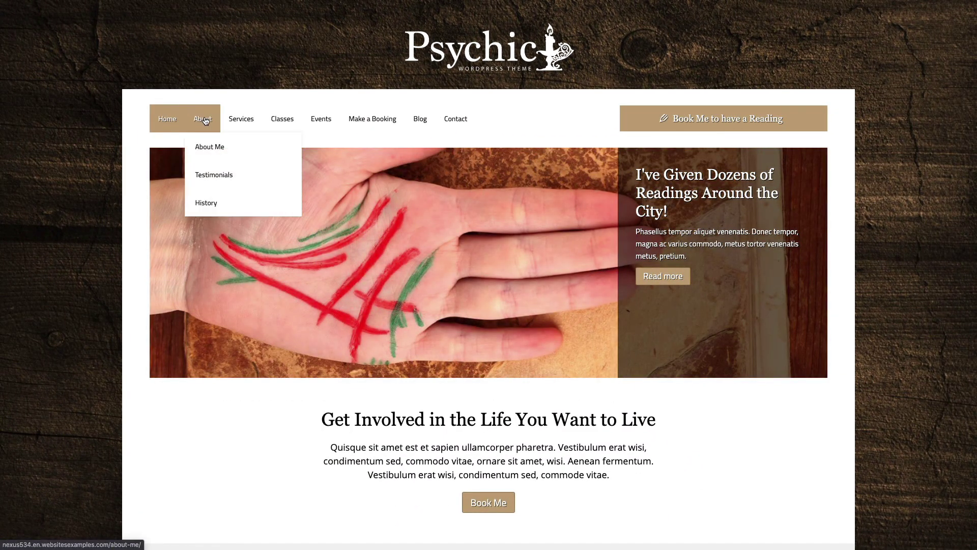